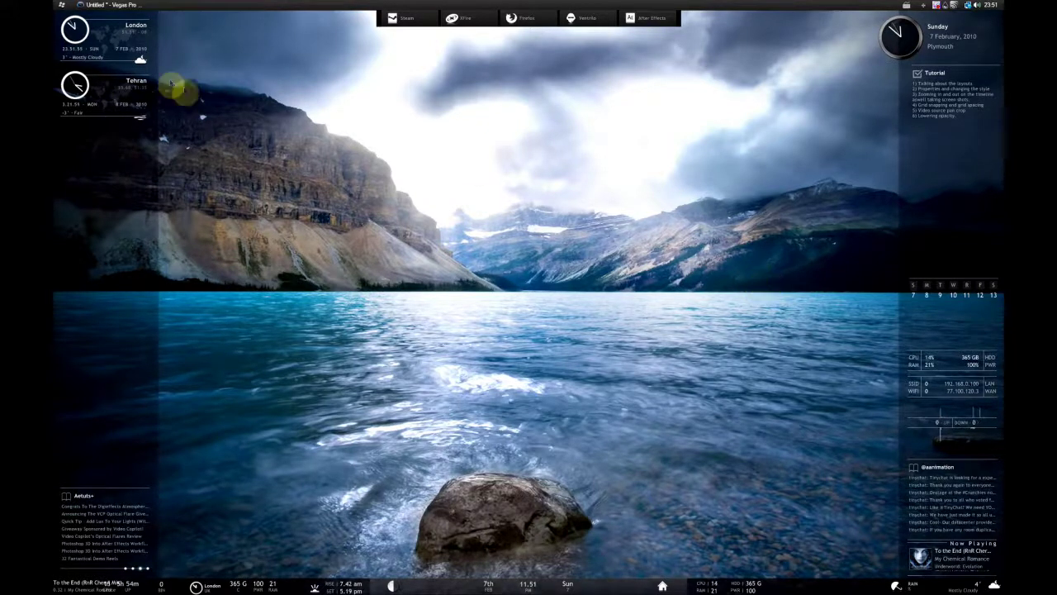
Restore the Vegas Pro 9.0 window with the video clip and its stereo audio on the timeline.
click(107, 6)
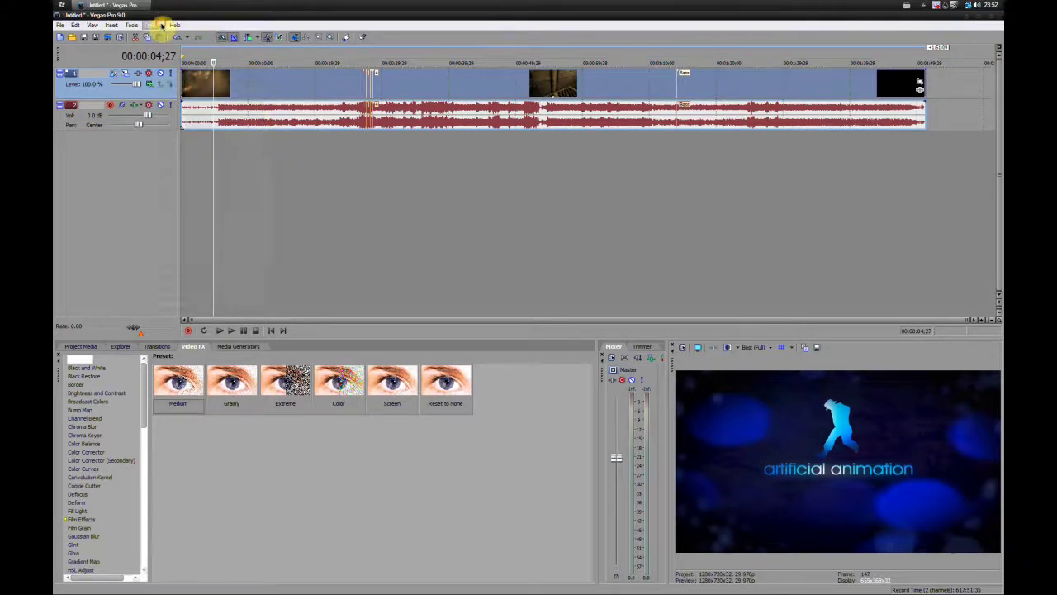
click(156, 25)
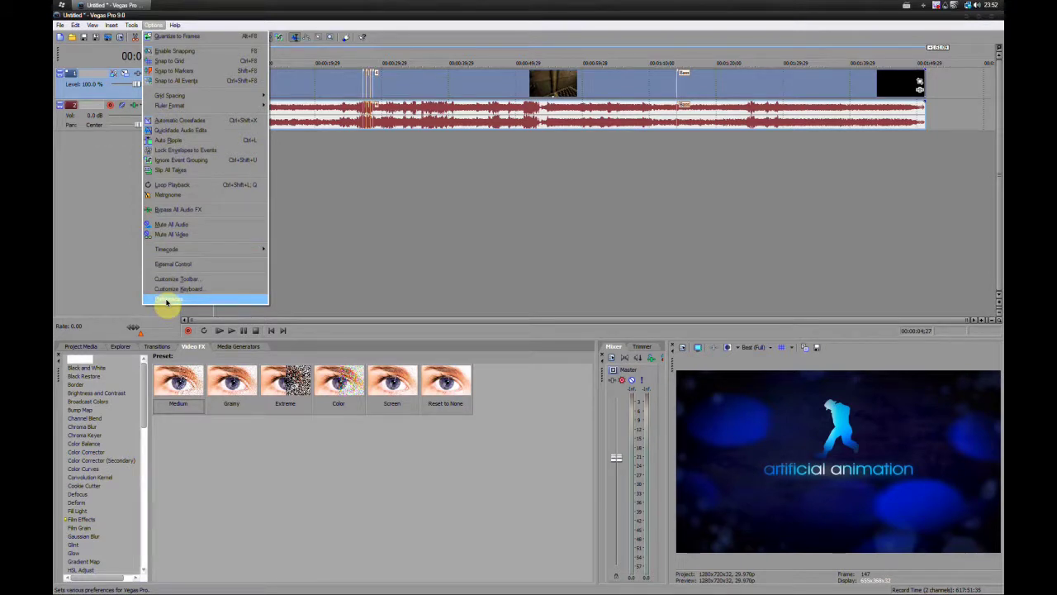
Untick 'Use Vegas color scheme' in Display preferences, apply it and confirm with OK.
click(166, 302)
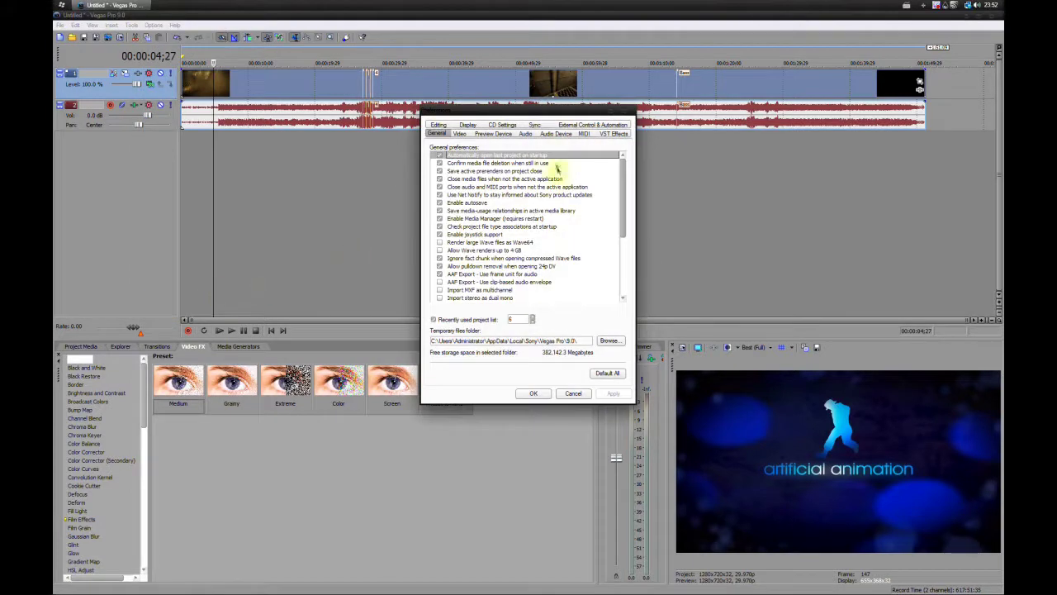
click(468, 125)
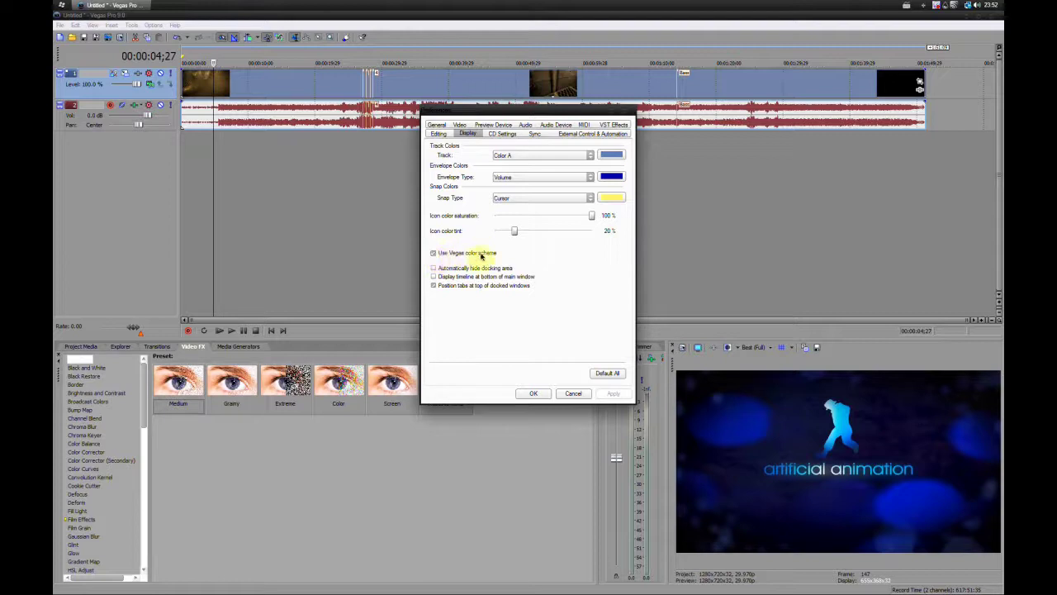
click(483, 255)
click(615, 393)
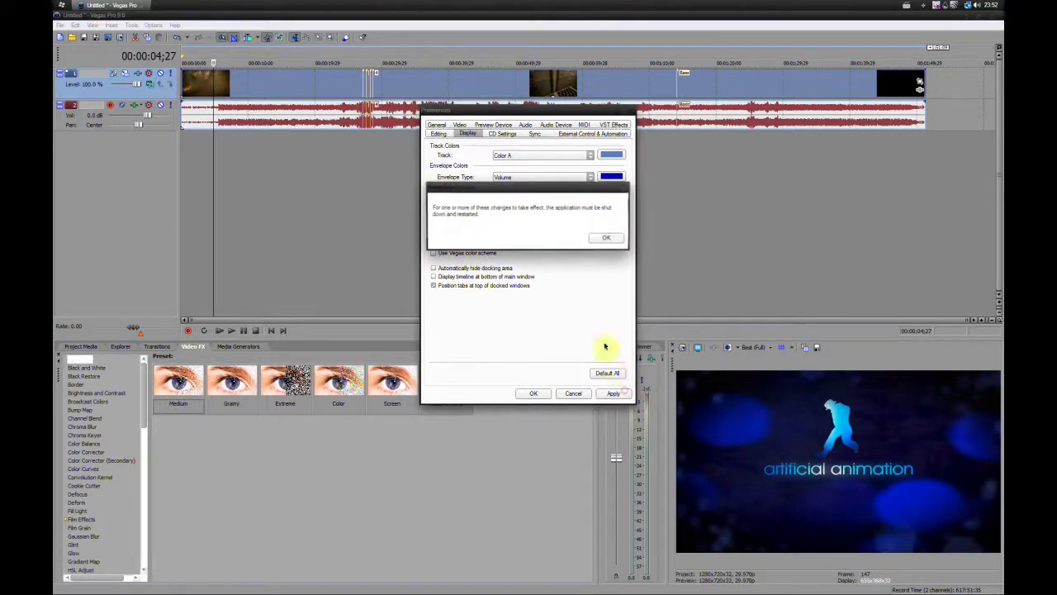
click(606, 237)
click(533, 393)
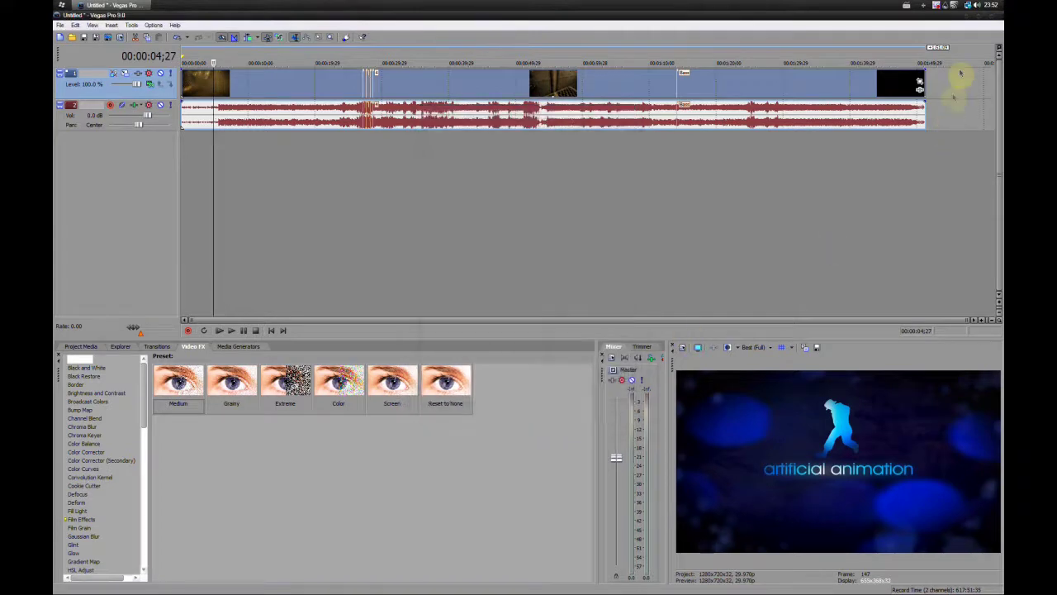
Close Vegas Pro without saving and relaunch it from the Start menu.
click(995, 15)
click(548, 239)
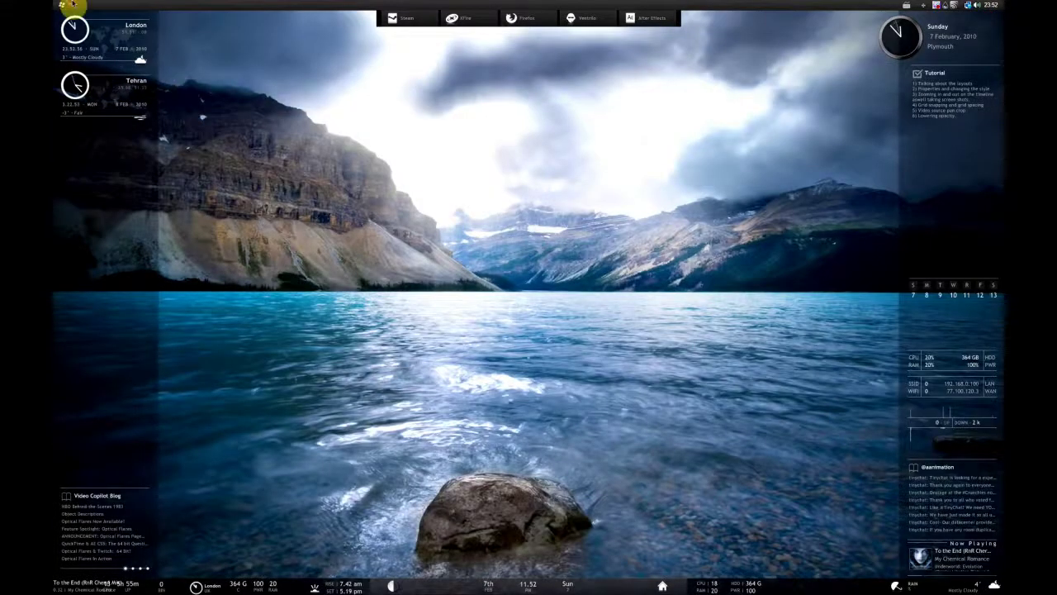
click(63, 5)
text(ve)
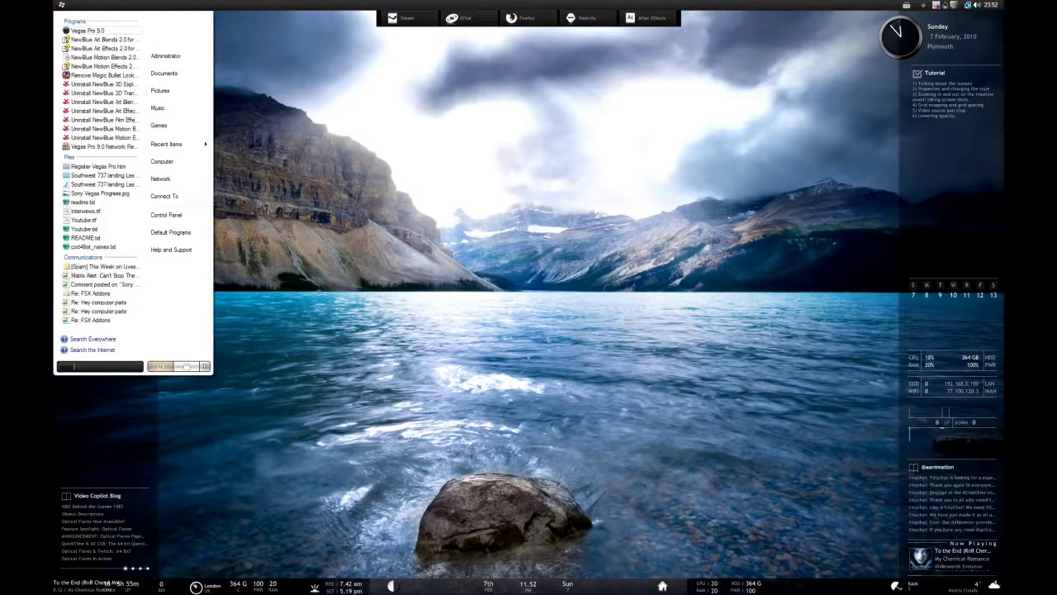
key(Down)
key(Return)
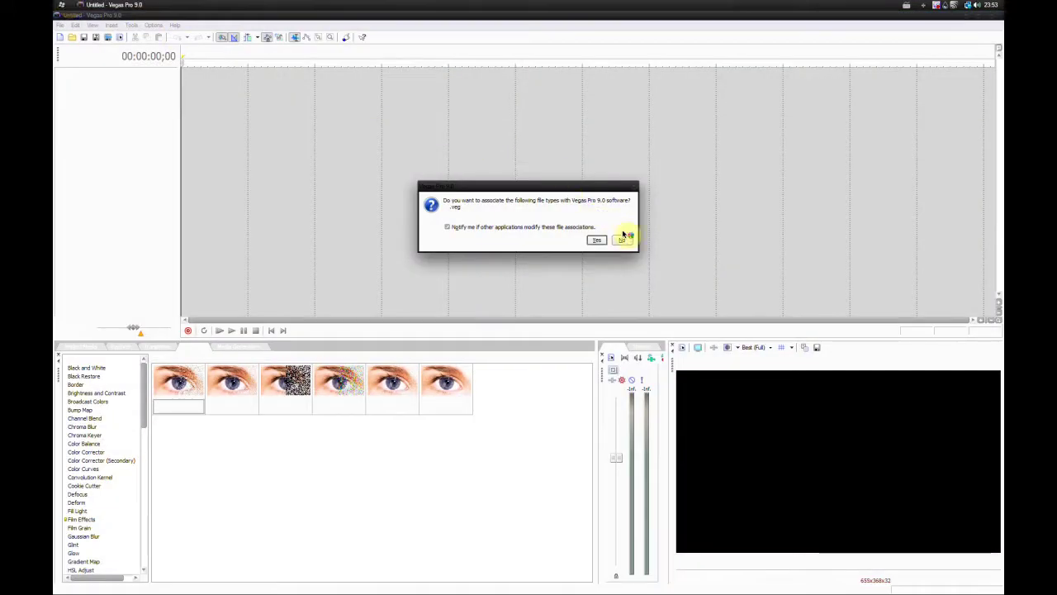
Decline the file-association prompt and bring up the Display preferences.
click(623, 238)
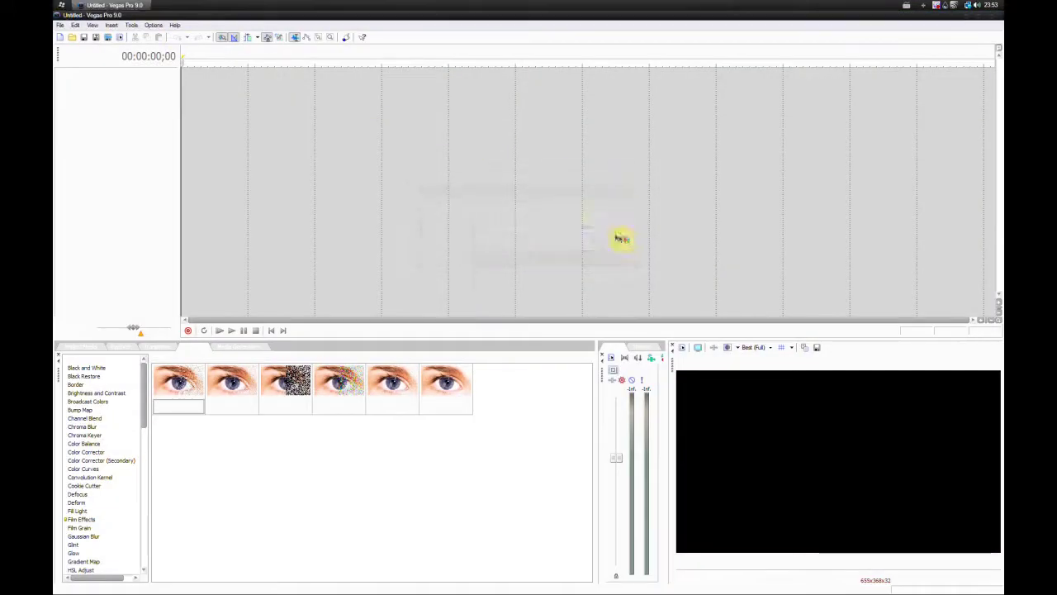
click(134, 25)
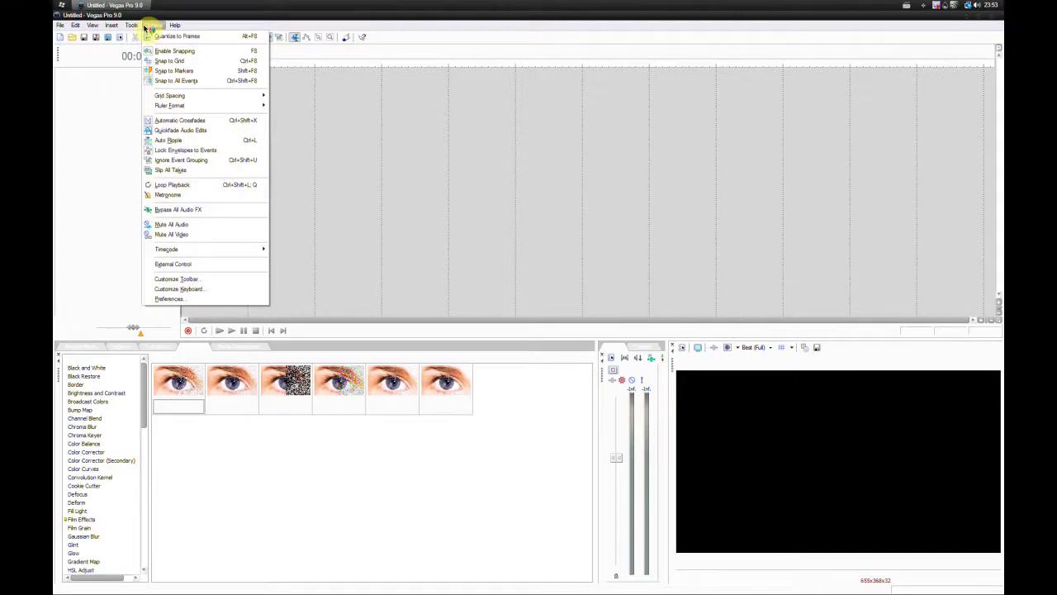
click(170, 299)
click(462, 123)
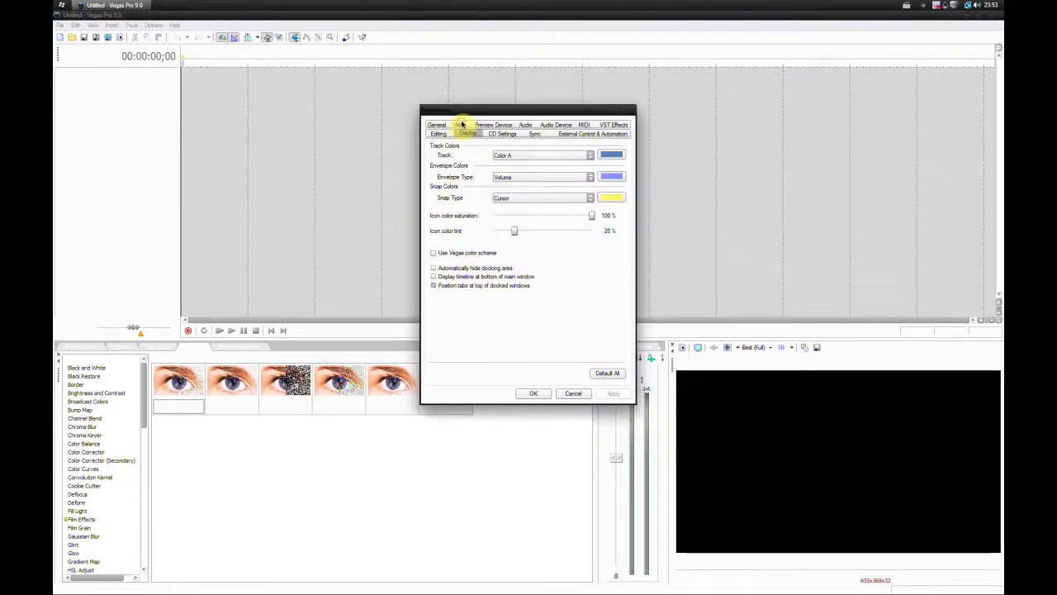
drag(460, 109, 275, 97)
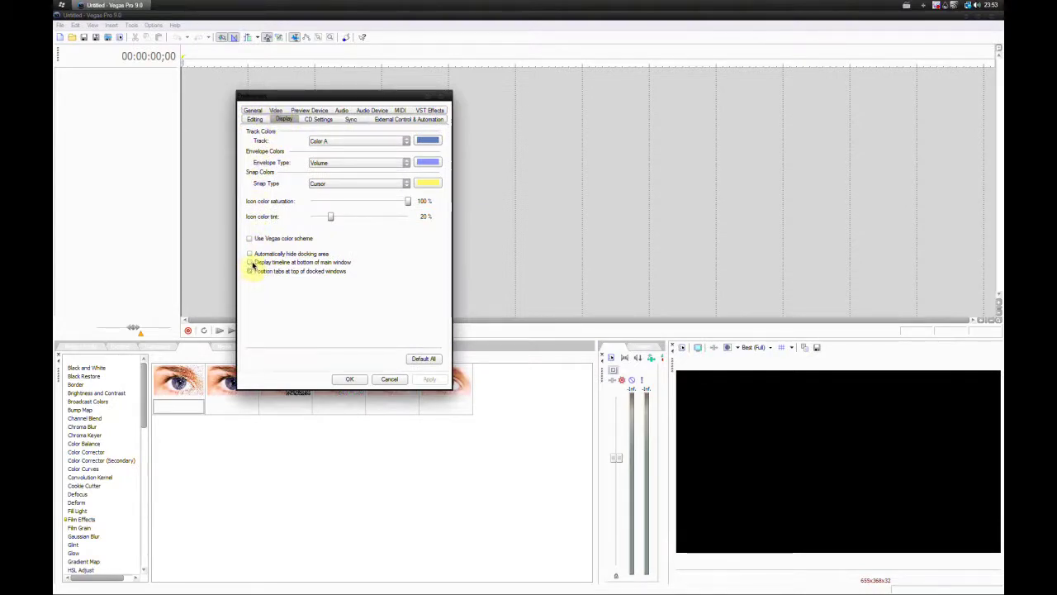
Apply 'Display timeline at bottom', then untick it to keep the timeline on top, and cancel preferences.
click(307, 262)
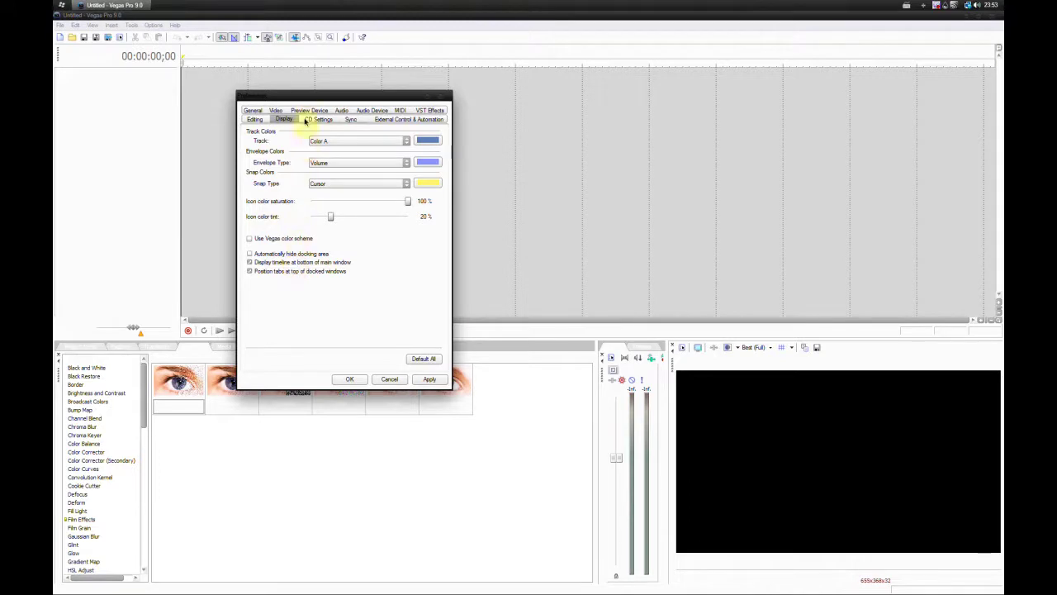
drag(308, 98, 457, 105)
click(575, 385)
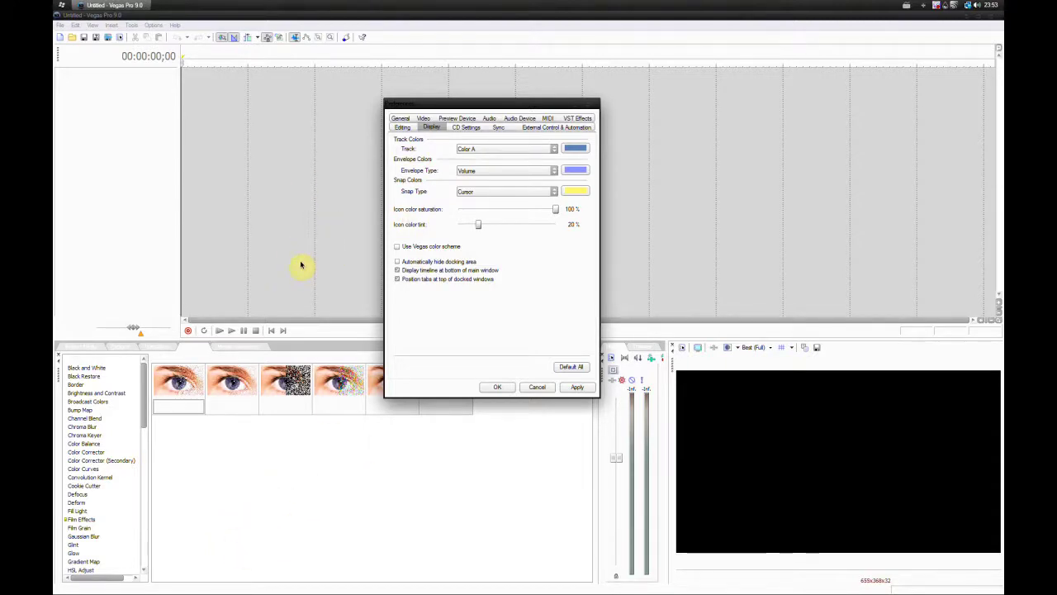
click(577, 388)
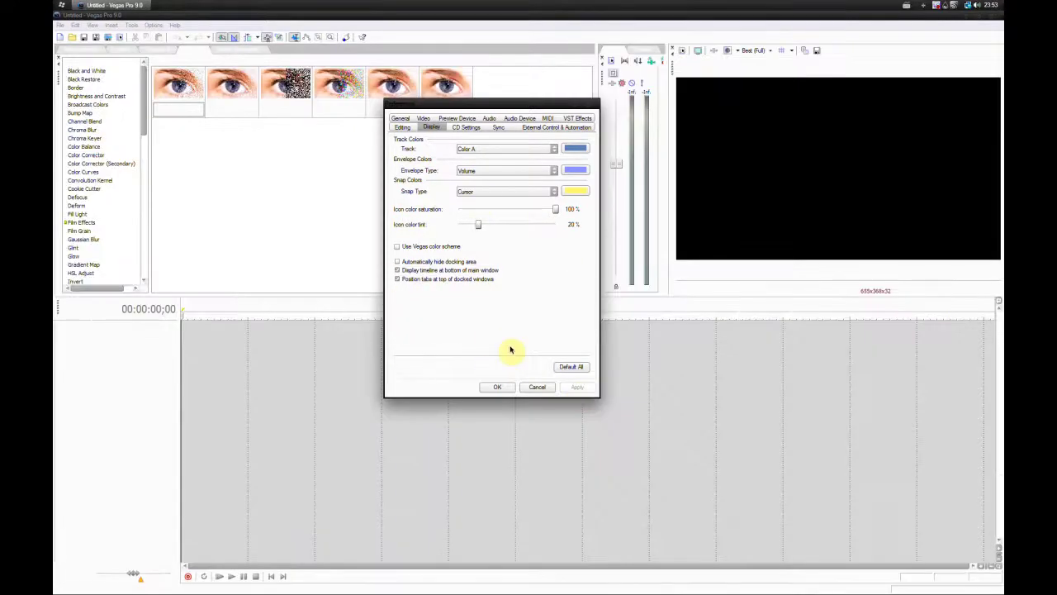
click(463, 271)
click(575, 387)
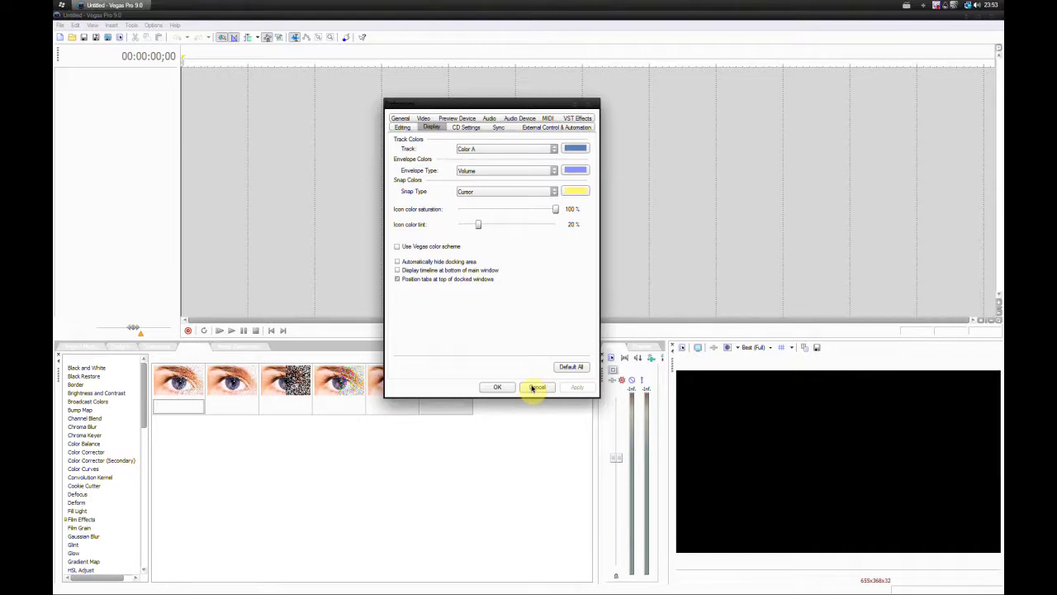
click(534, 387)
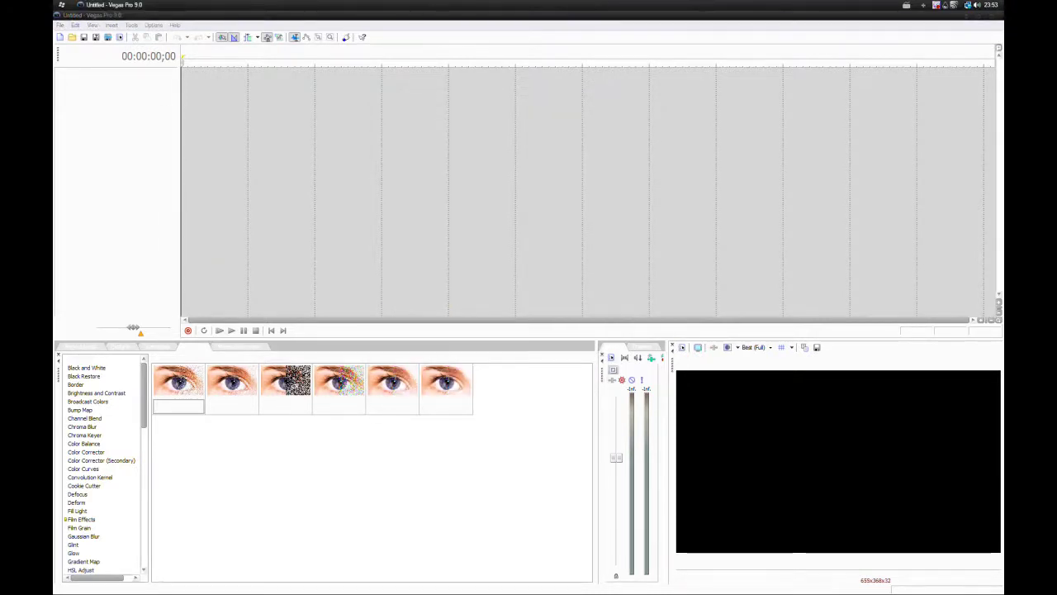
Add the gameplay clip to the timeline and choose the HDV 720-30p (1280x720) project template.
drag(174, 132, 230, 84)
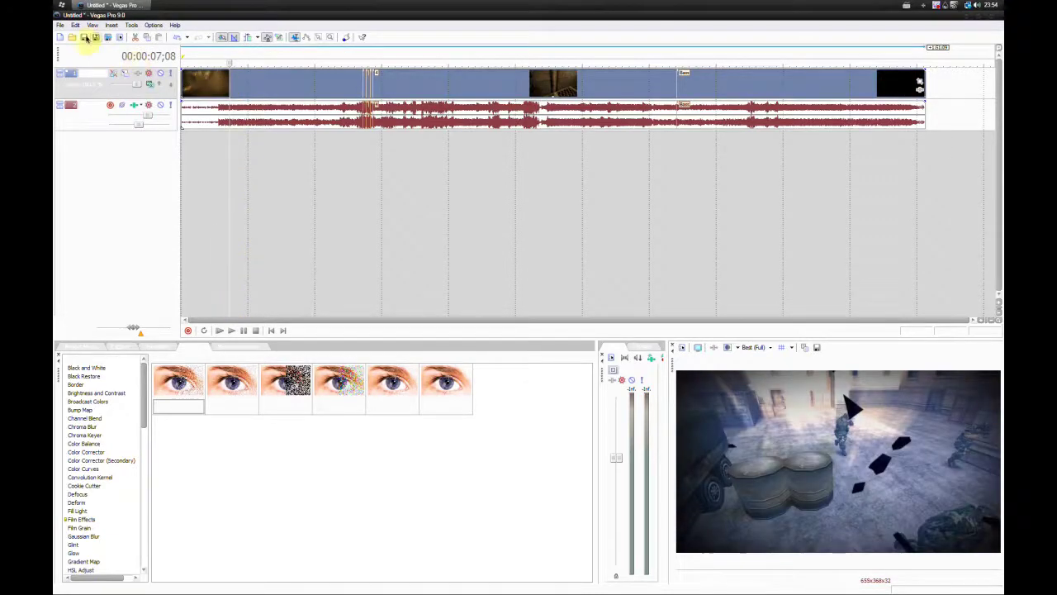
click(60, 25)
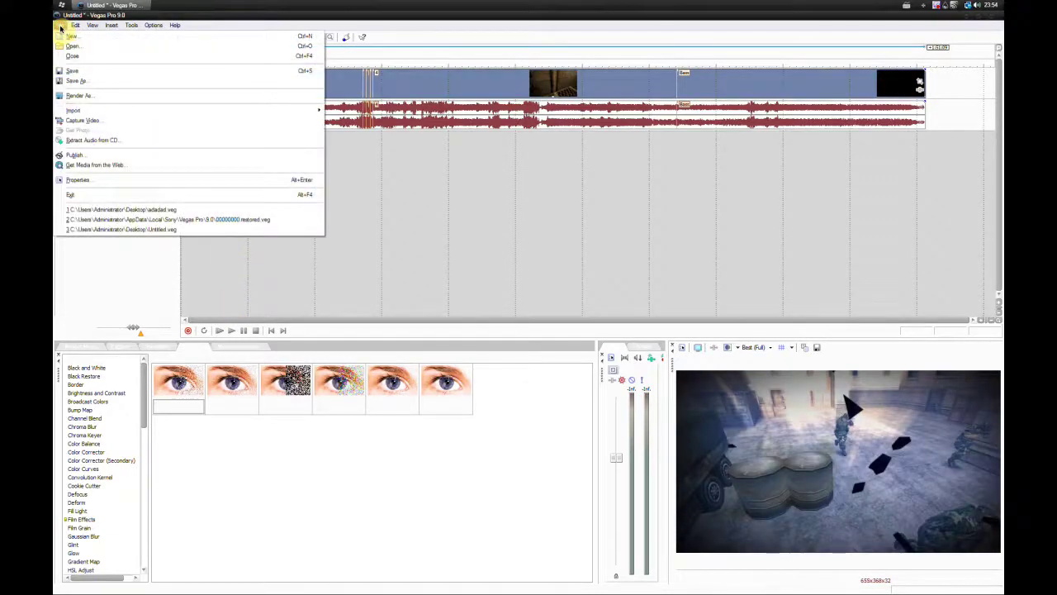
click(82, 180)
drag(506, 129, 268, 141)
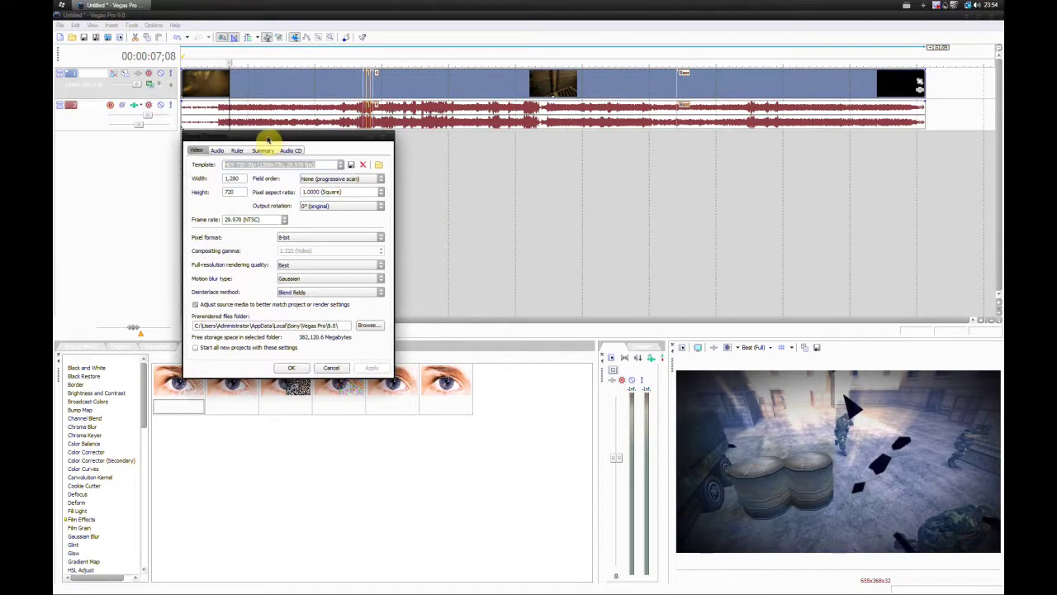
click(339, 164)
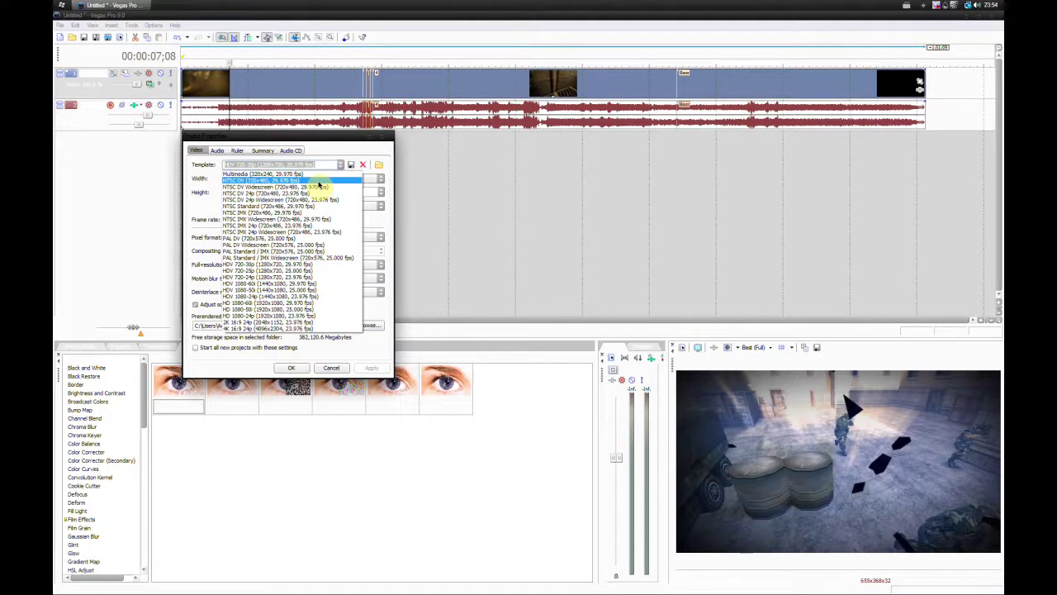
click(319, 181)
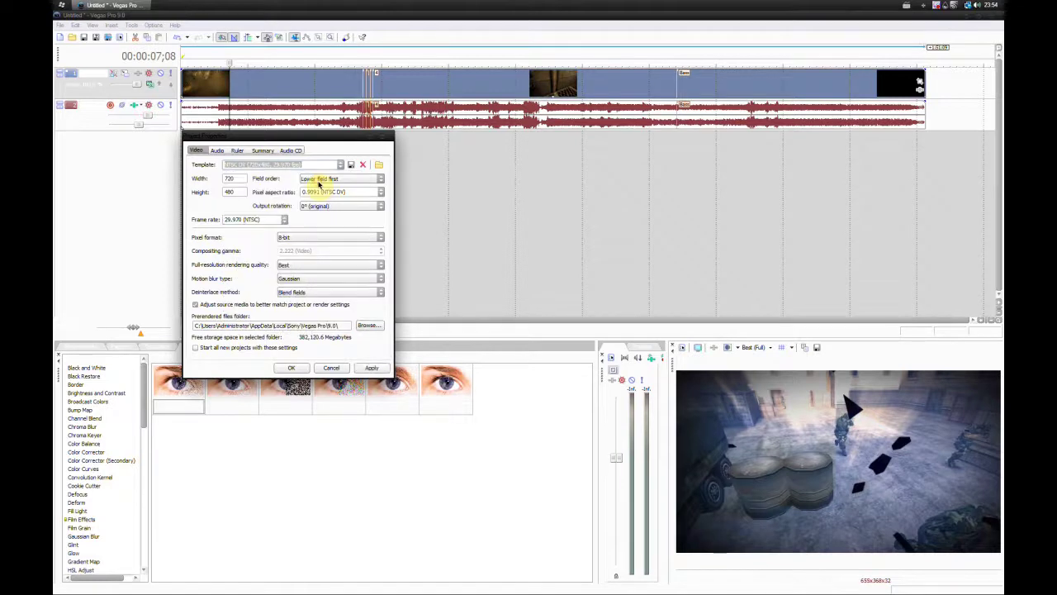
click(339, 165)
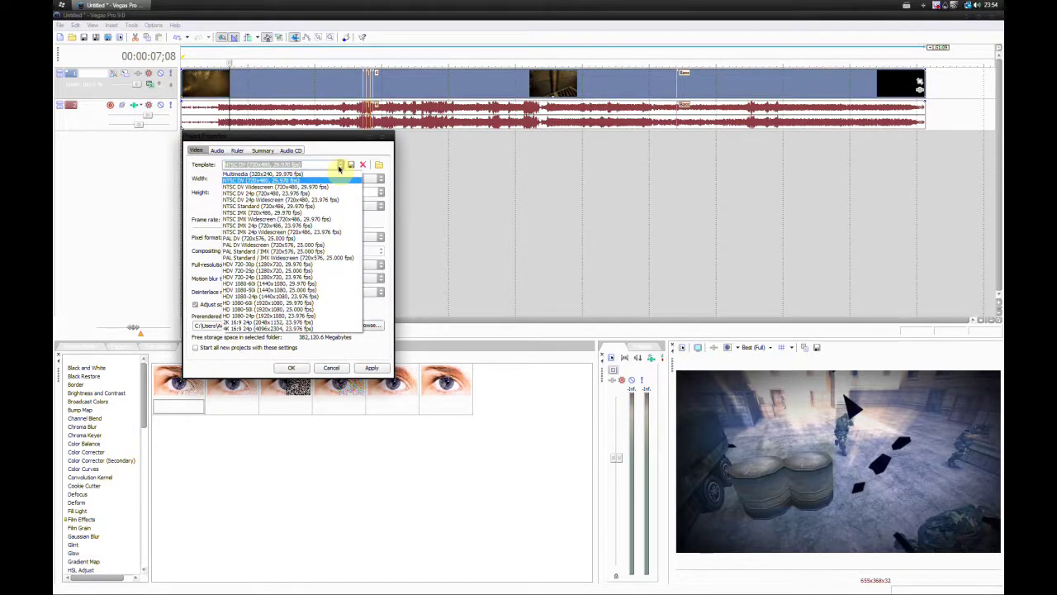
click(266, 264)
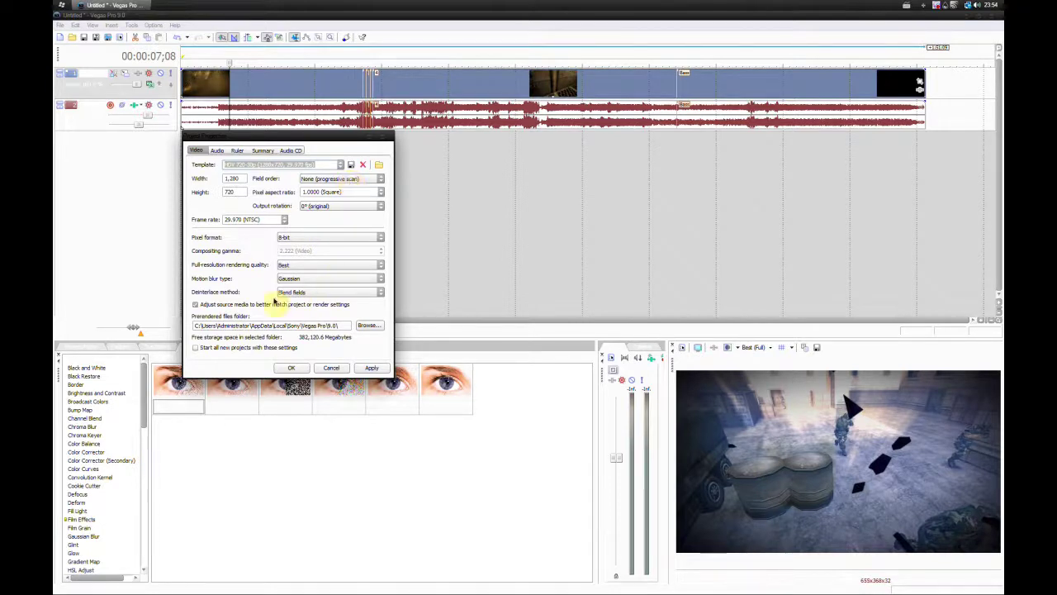
Set the pixel aspect ratio to 1.0000 (Square).
click(379, 193)
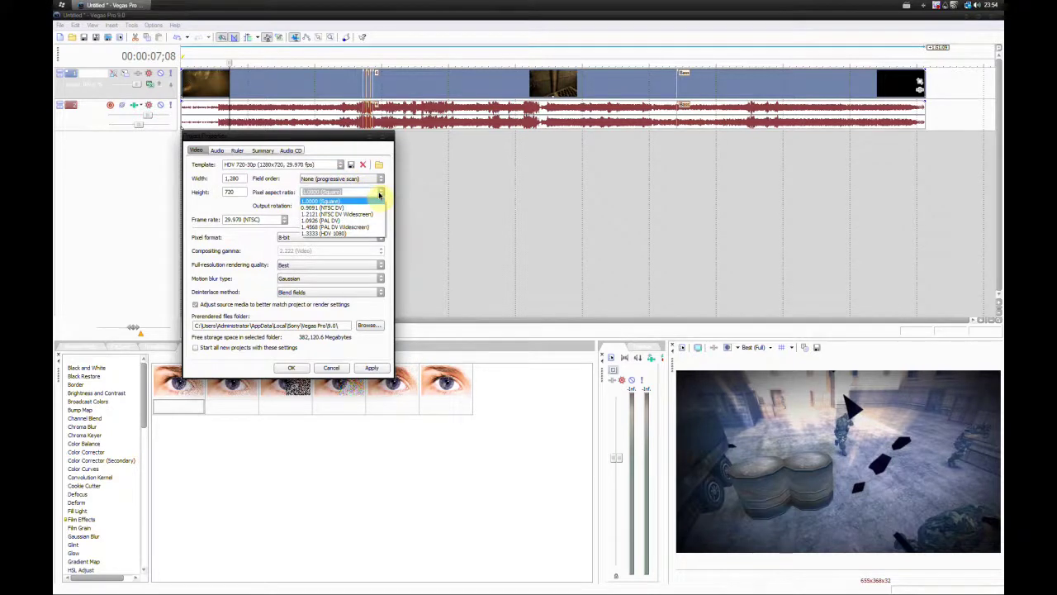
click(380, 192)
click(379, 193)
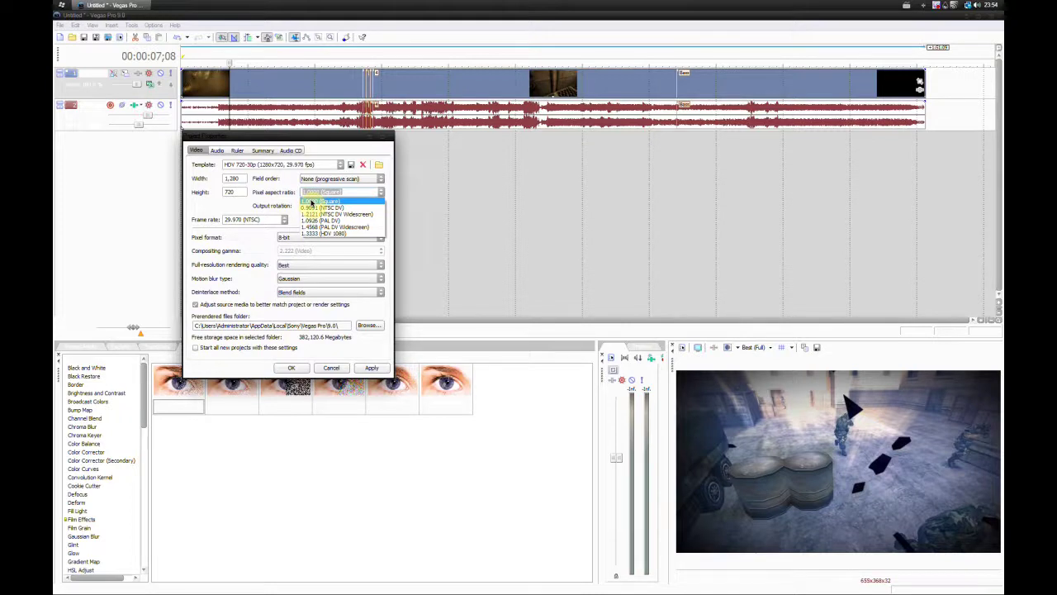
click(328, 200)
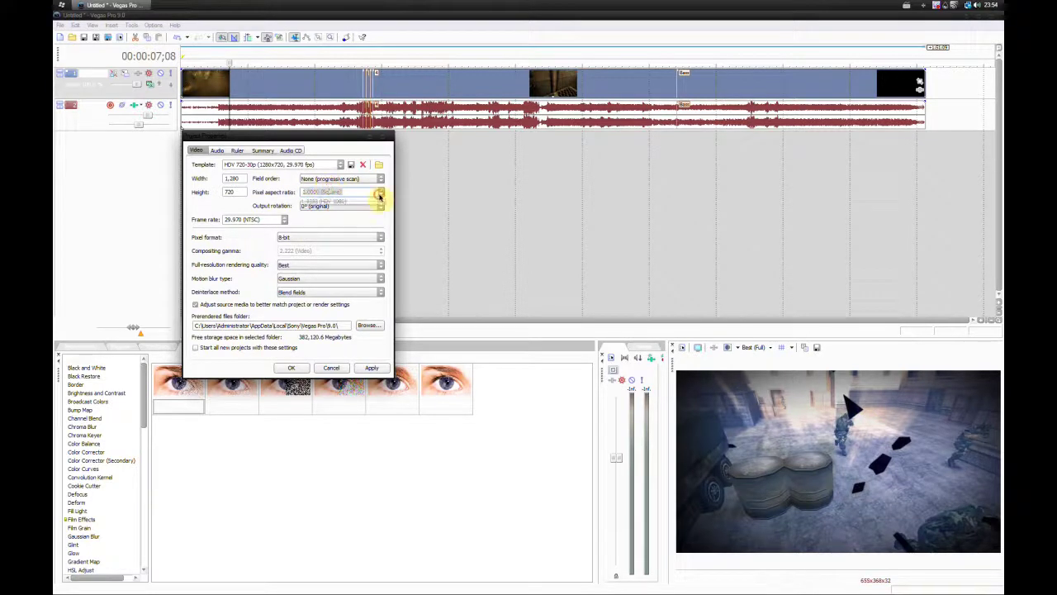
click(379, 195)
click(379, 195)
click(368, 195)
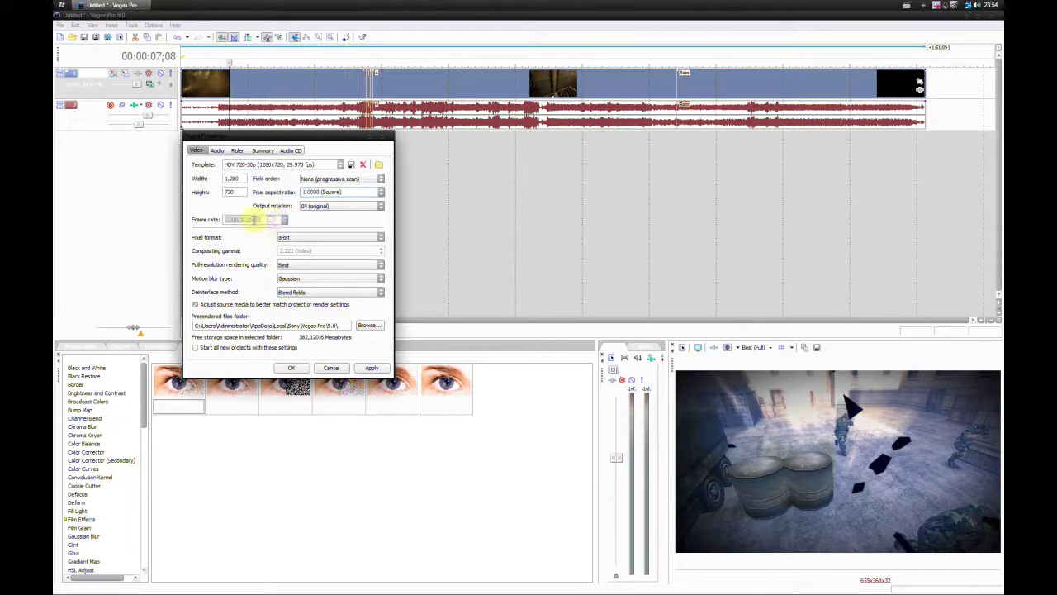
Keep the frame rate at 29.970 (NTSC) and the field order progressive scan.
drag(261, 219, 213, 218)
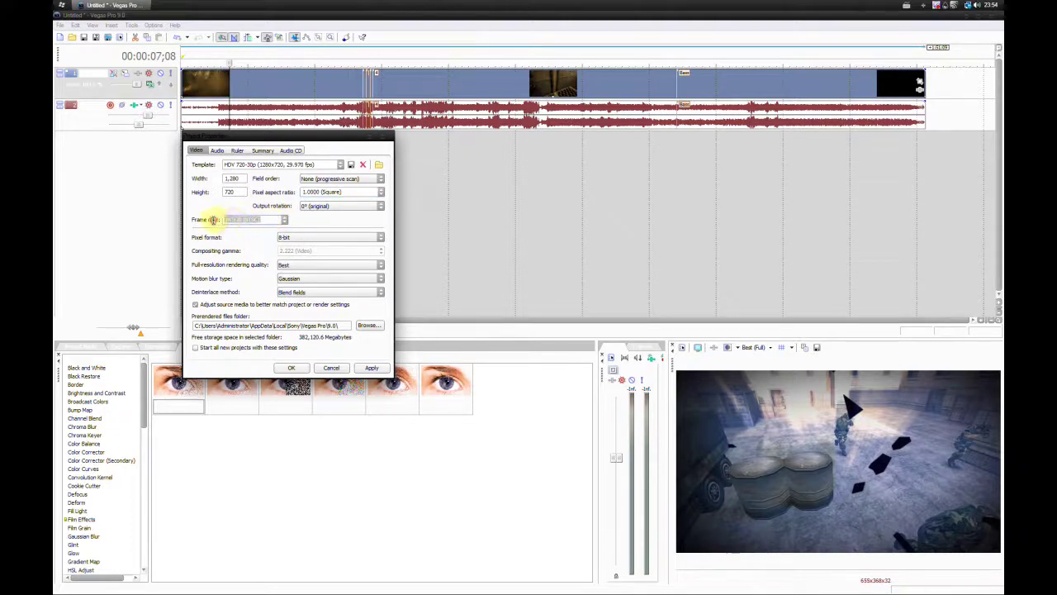
click(283, 219)
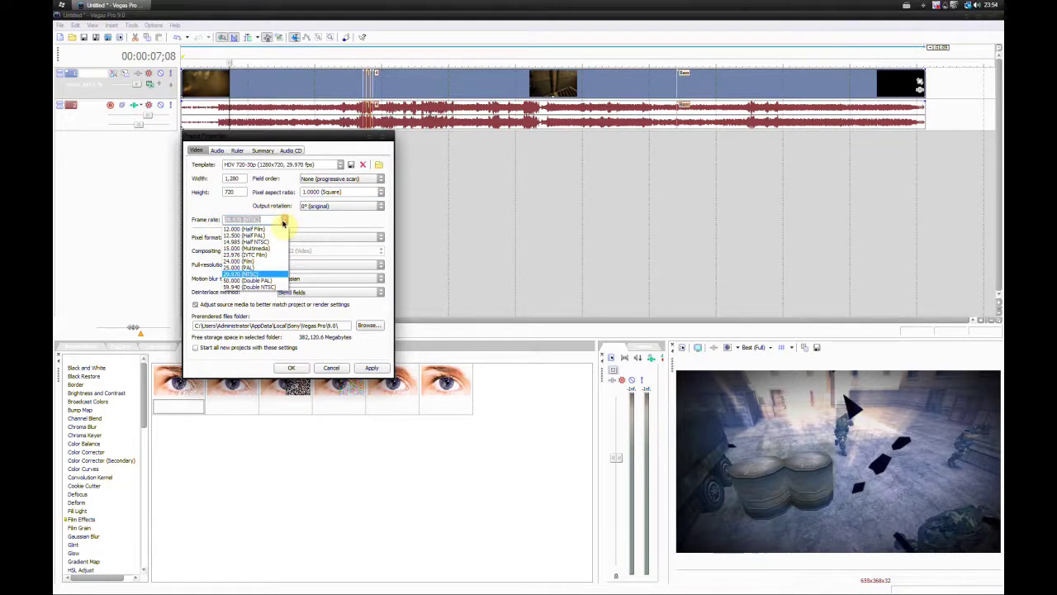
click(284, 222)
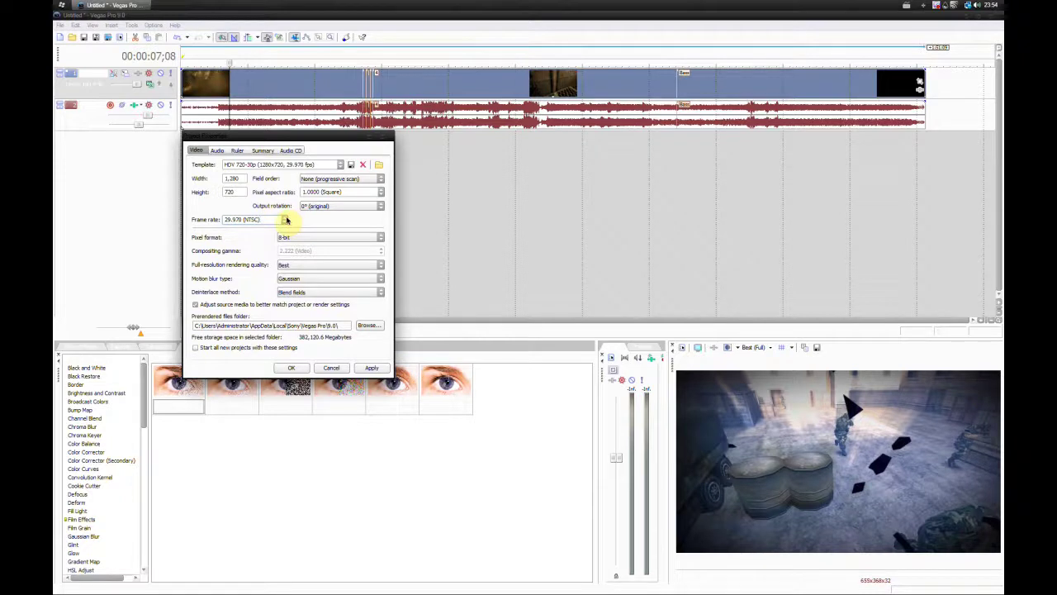
click(287, 219)
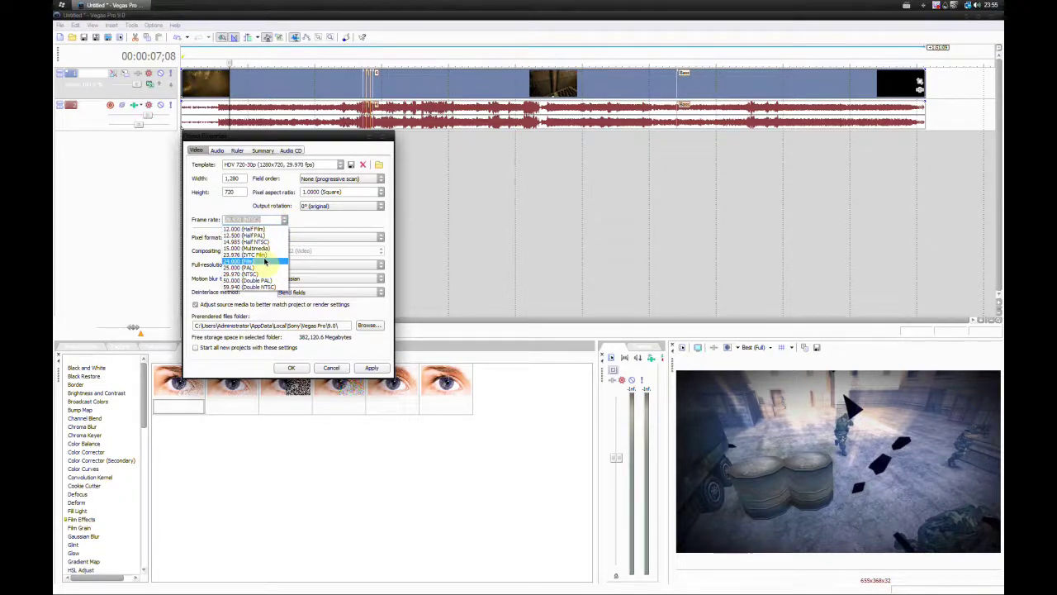
click(257, 275)
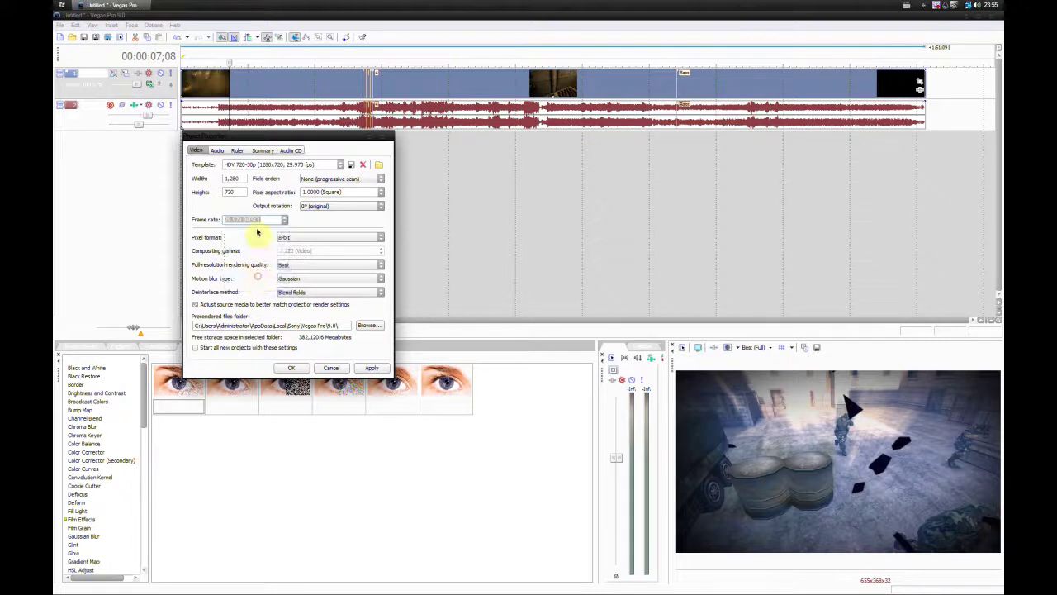
click(264, 219)
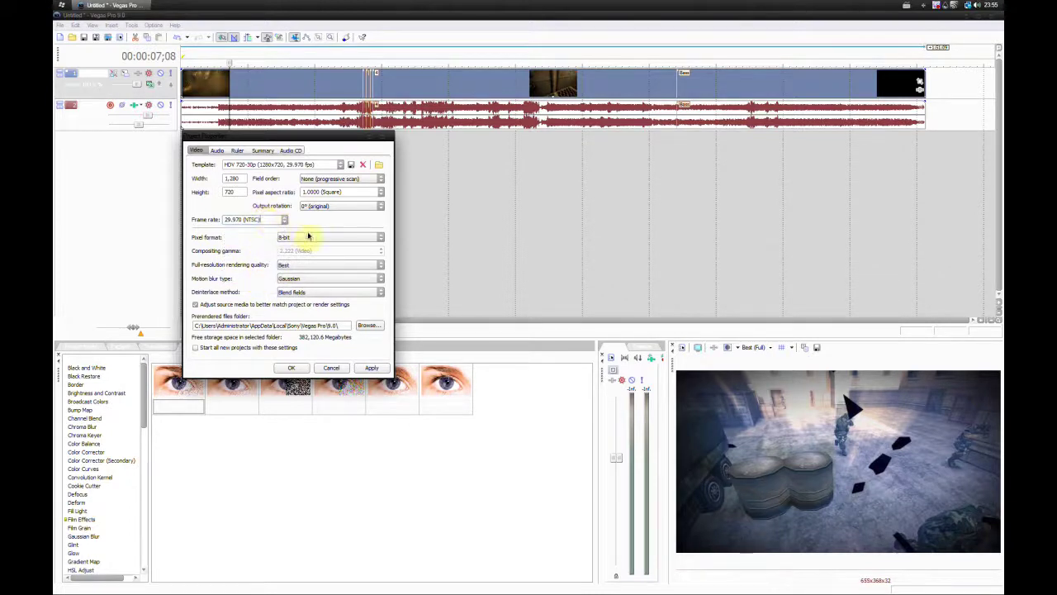
click(342, 177)
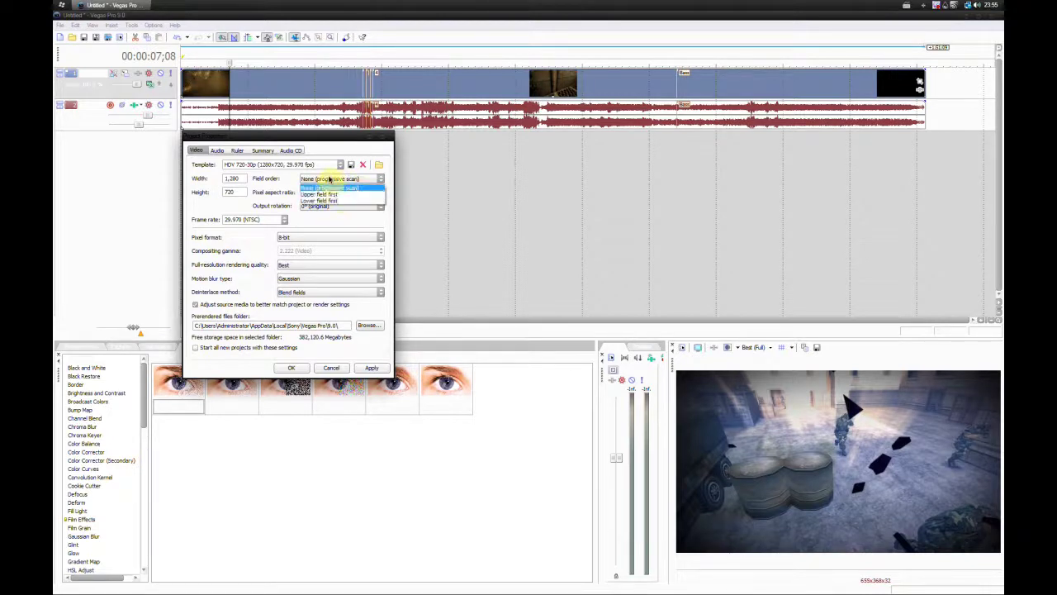
click(329, 178)
Keep 8-bit pixel format, Best full-resolution quality and Gaussian motion blur, then view audio settings.
click(311, 238)
click(312, 238)
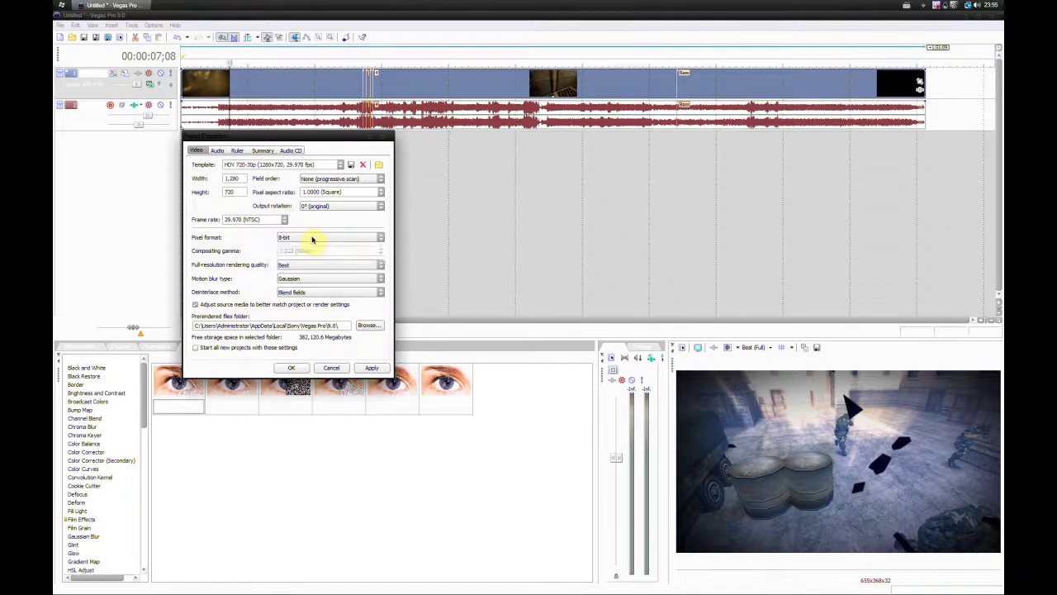
click(311, 237)
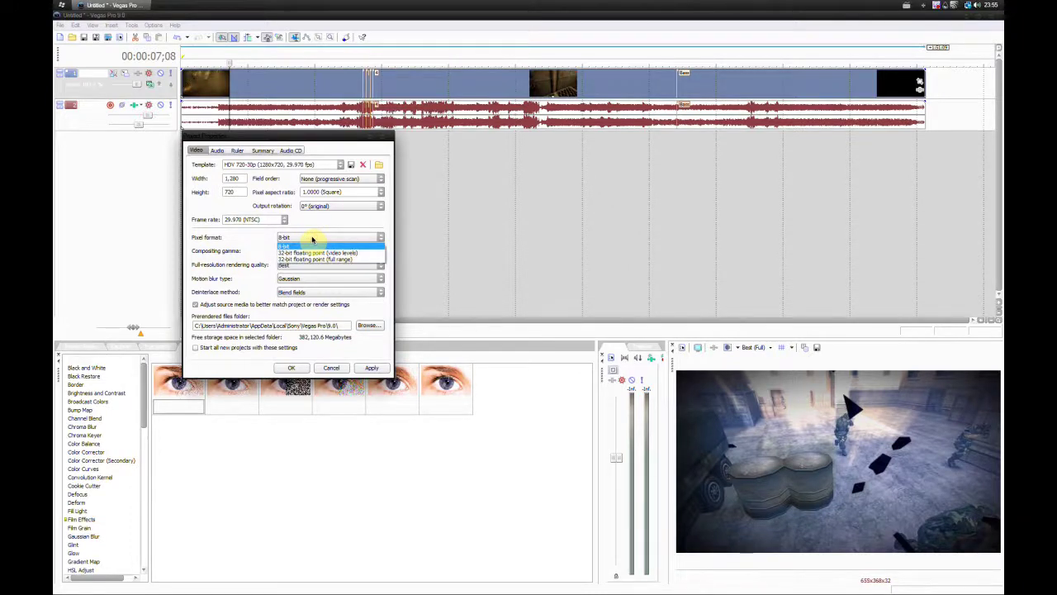
click(311, 238)
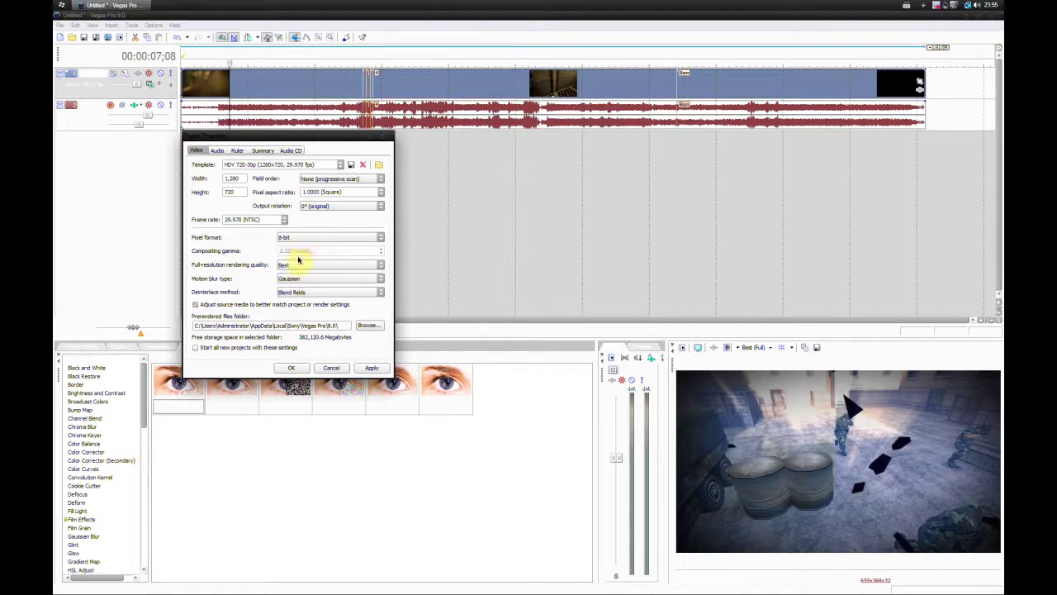
click(295, 265)
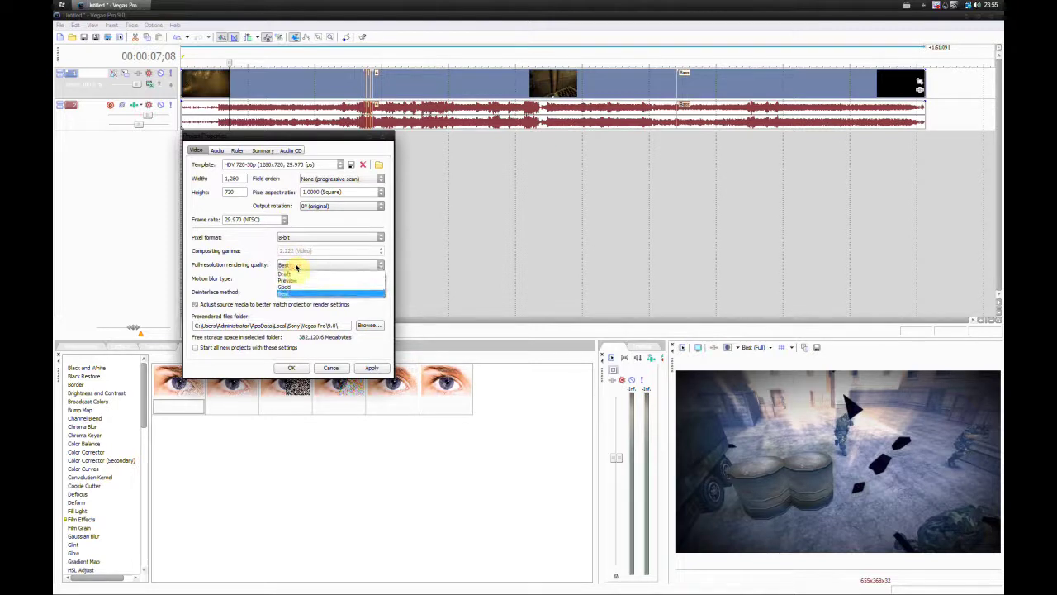
click(285, 294)
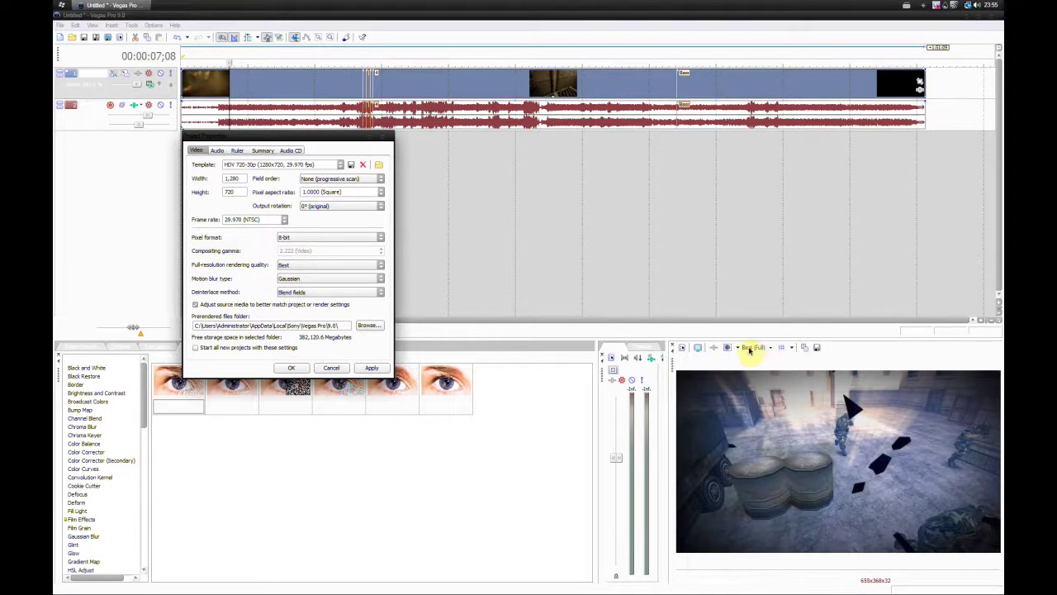
click(303, 282)
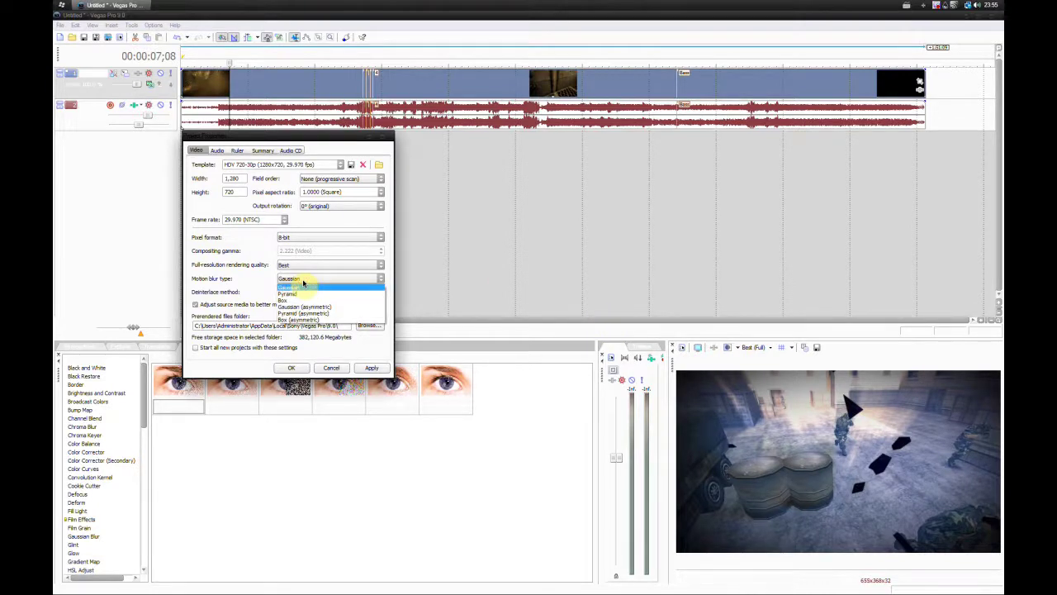
click(303, 283)
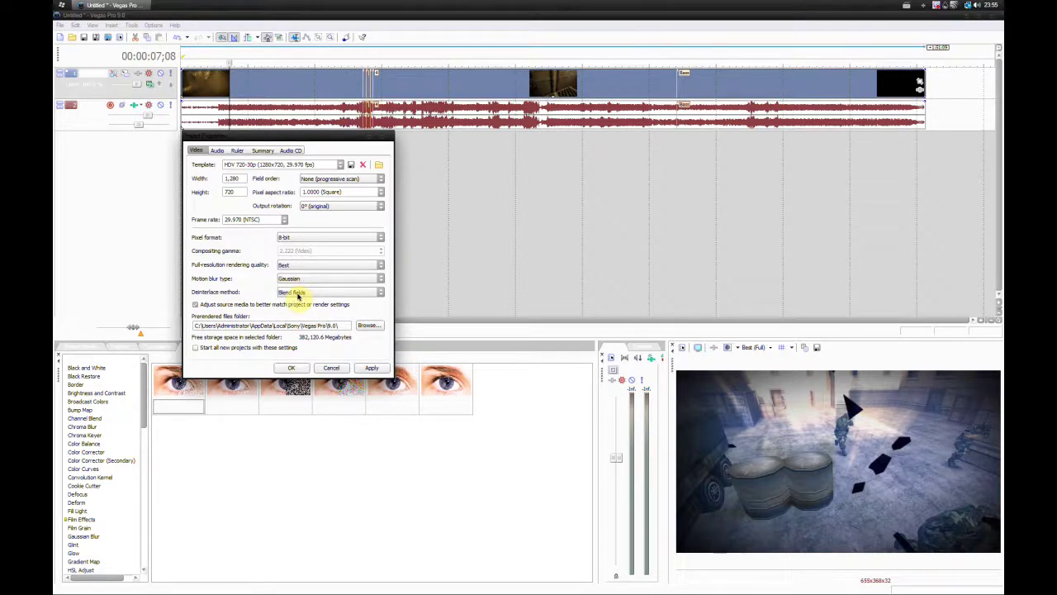
click(217, 151)
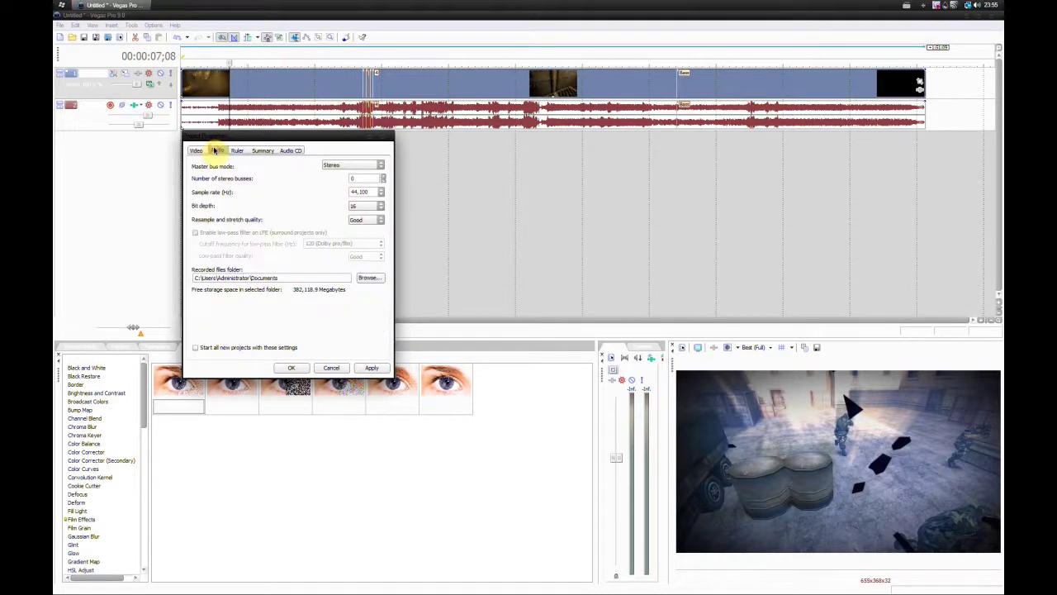
Choose 5.1 Surround as the master bus mode, apply it and close with OK.
click(345, 165)
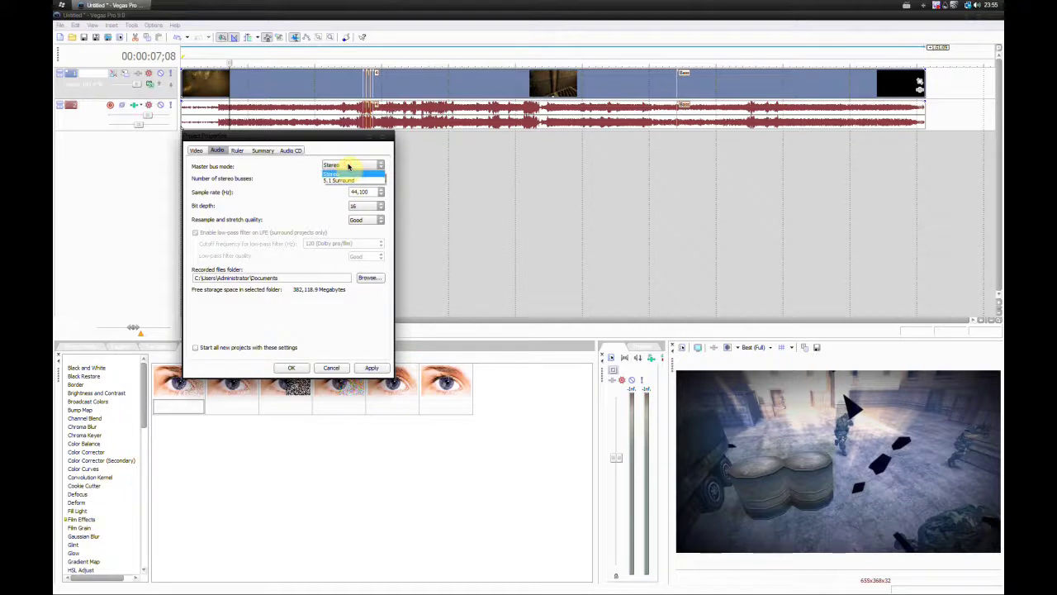
click(349, 178)
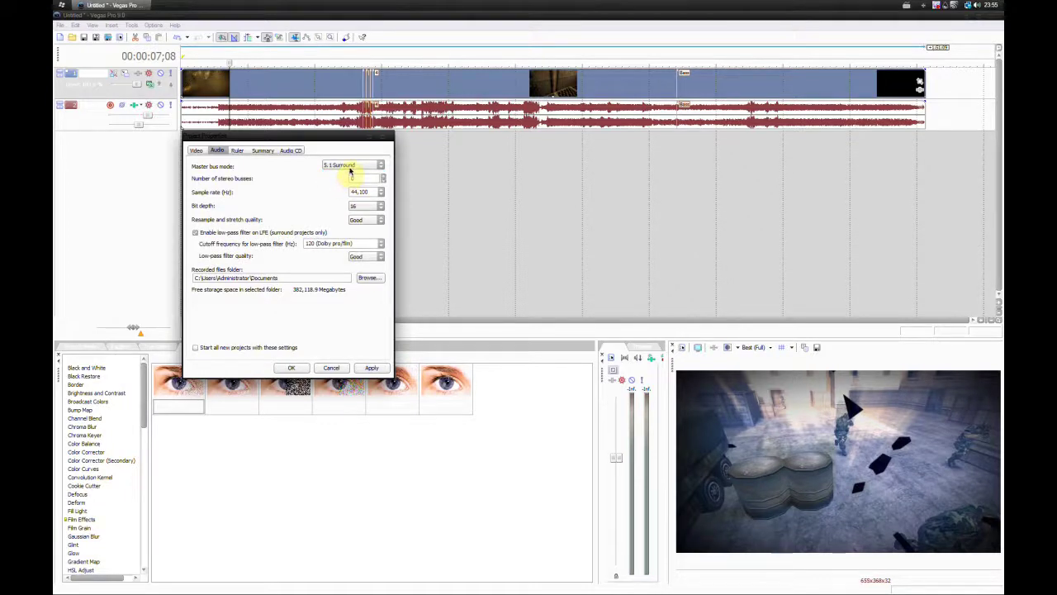
click(349, 167)
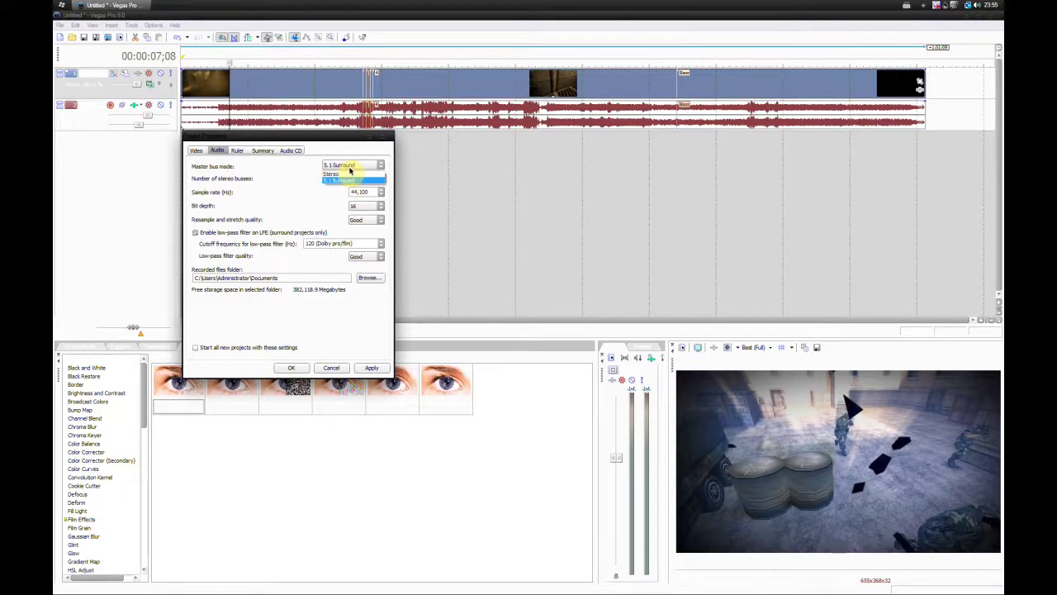
click(349, 168)
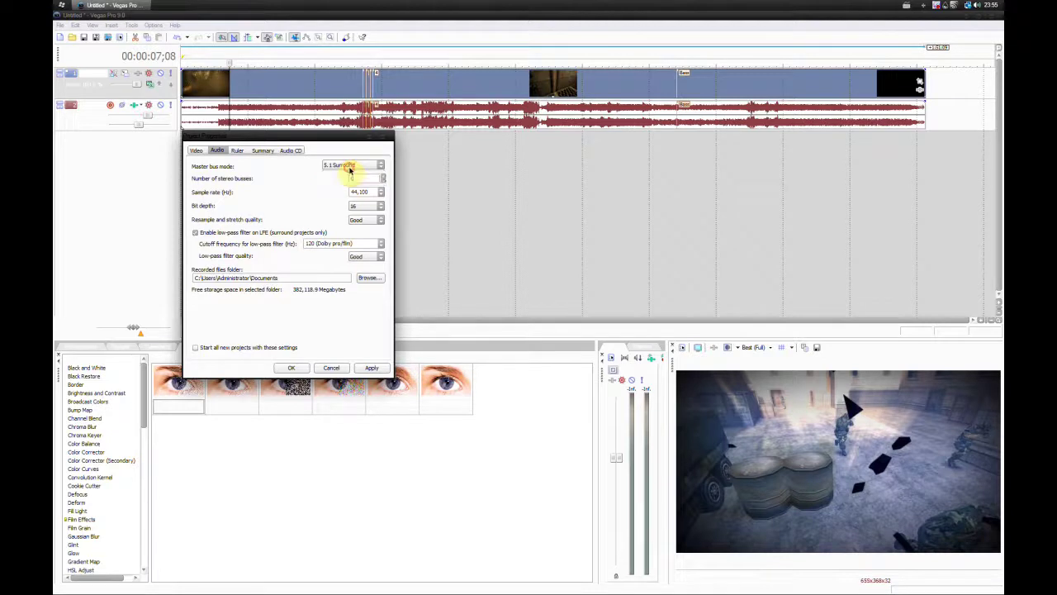
click(372, 368)
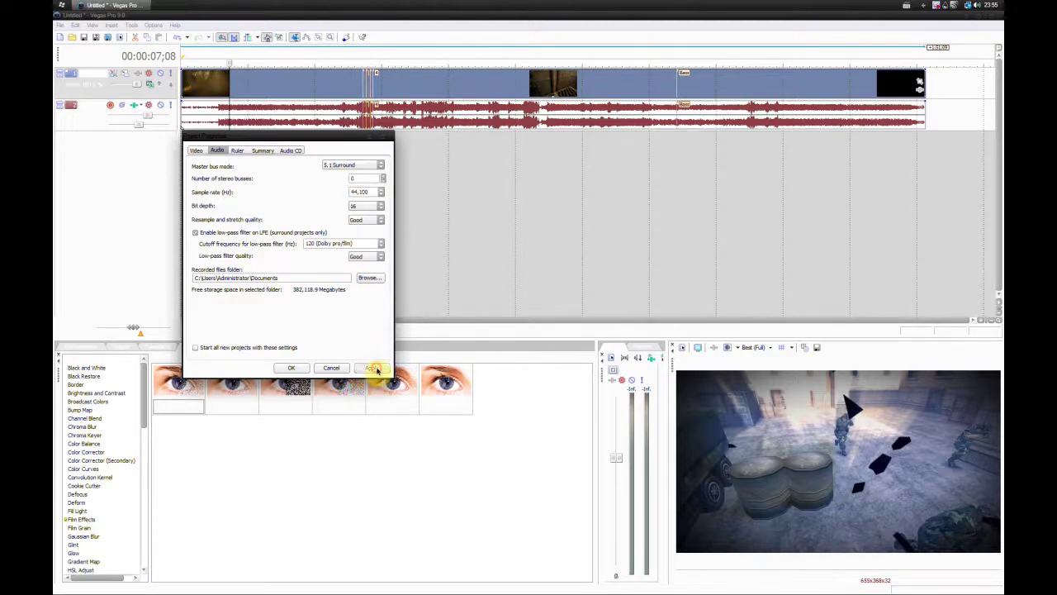
click(291, 368)
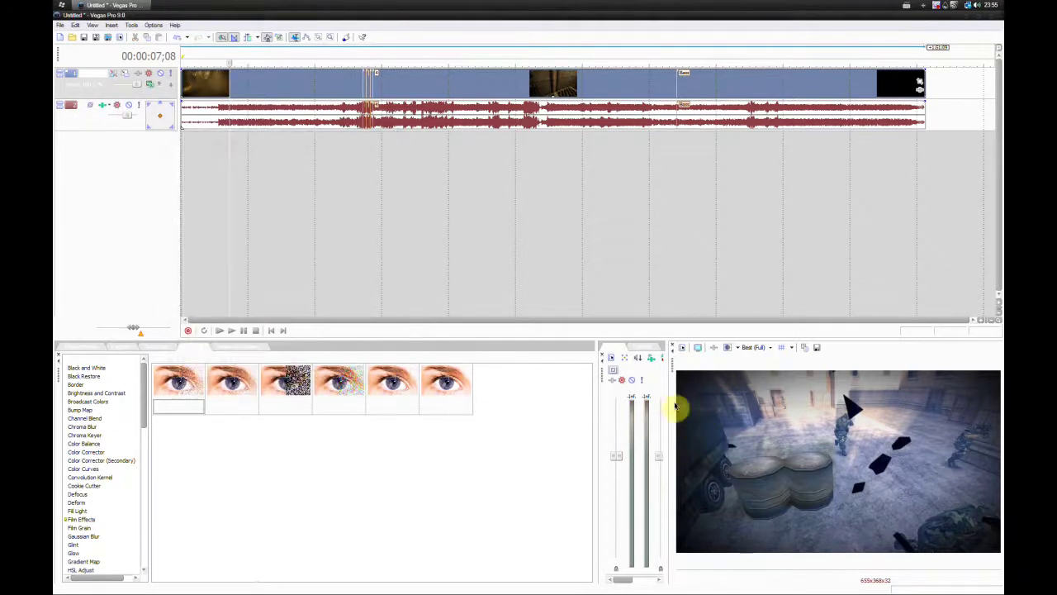
Enlarge the mixer to show all surround faders and adjust the first two channel levels.
drag(597, 394, 477, 385)
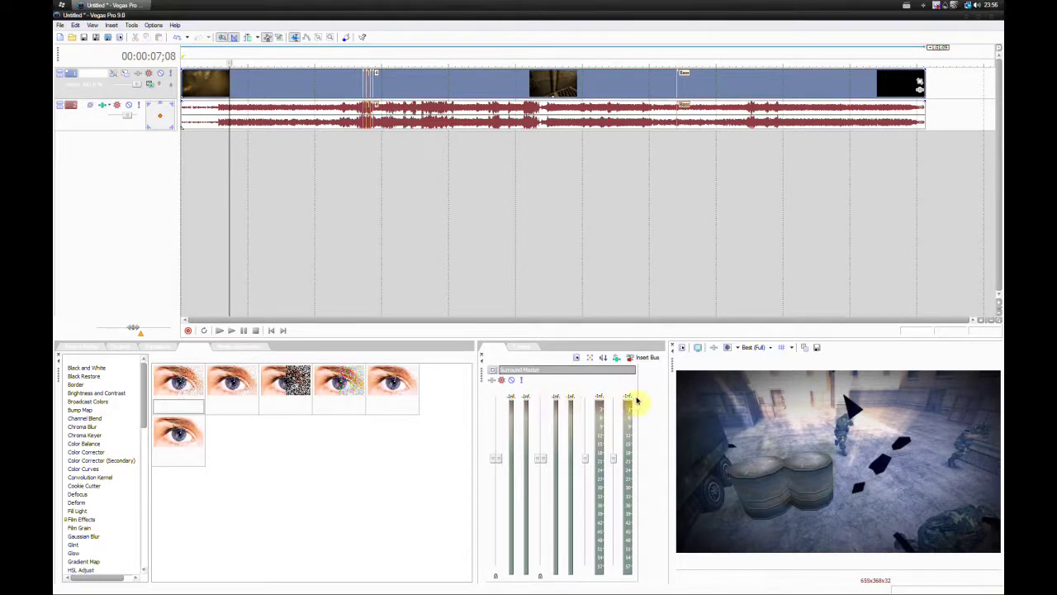
drag(668, 385, 678, 390)
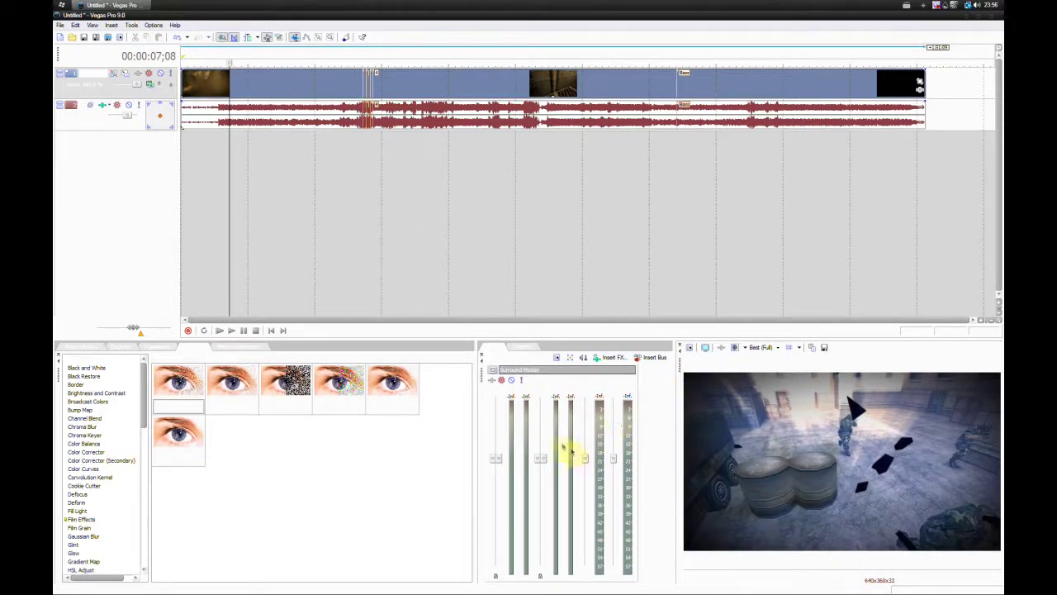
drag(499, 459, 496, 499)
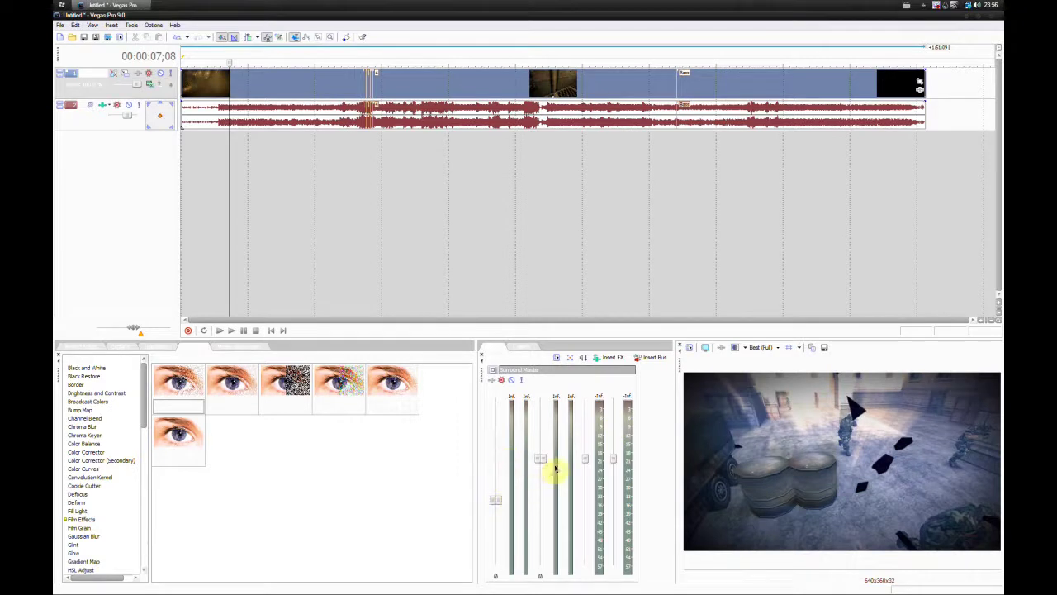
drag(541, 458, 546, 436)
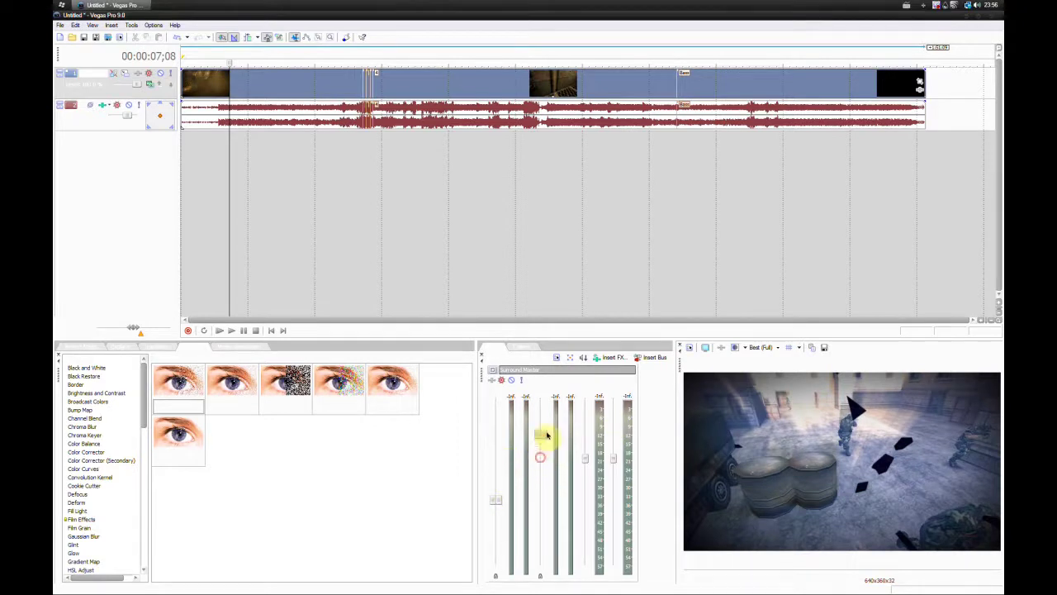
Play the project, pull the master output faders down during playback, then stop.
click(218, 330)
drag(539, 434, 540, 409)
drag(497, 501, 496, 546)
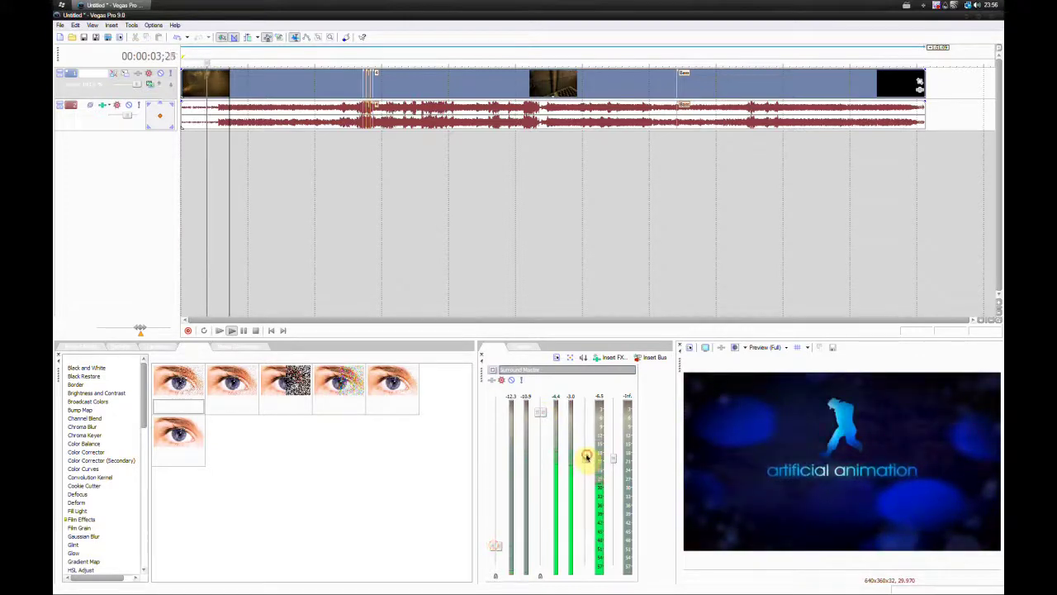
drag(615, 459, 613, 569)
drag(540, 410, 542, 455)
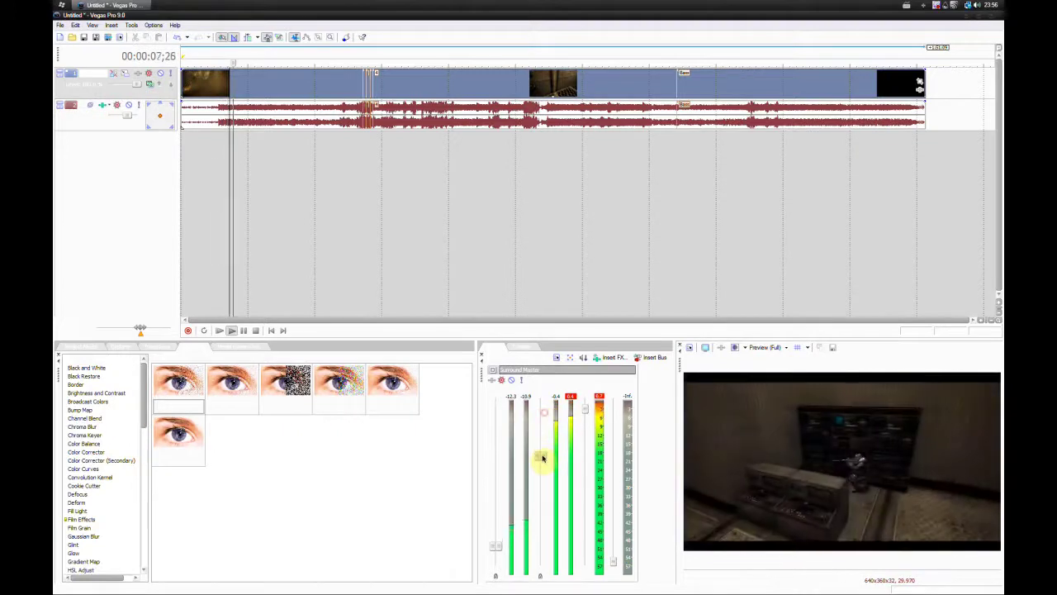
click(243, 330)
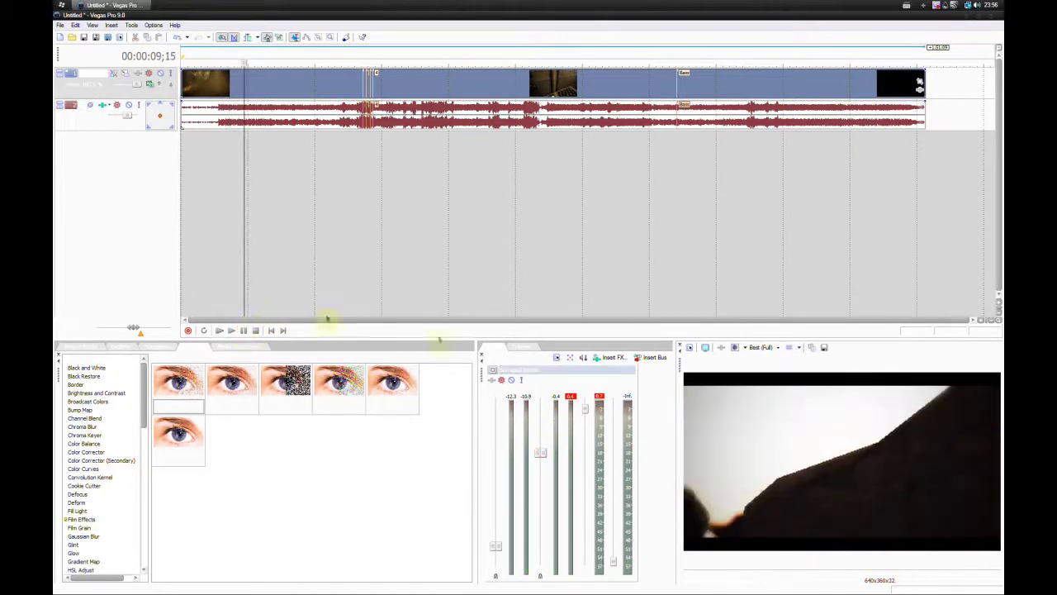
Move the playhead to about 7 seconds and set the project's master bus mode to Stereo, applying it.
click(230, 78)
click(75, 25)
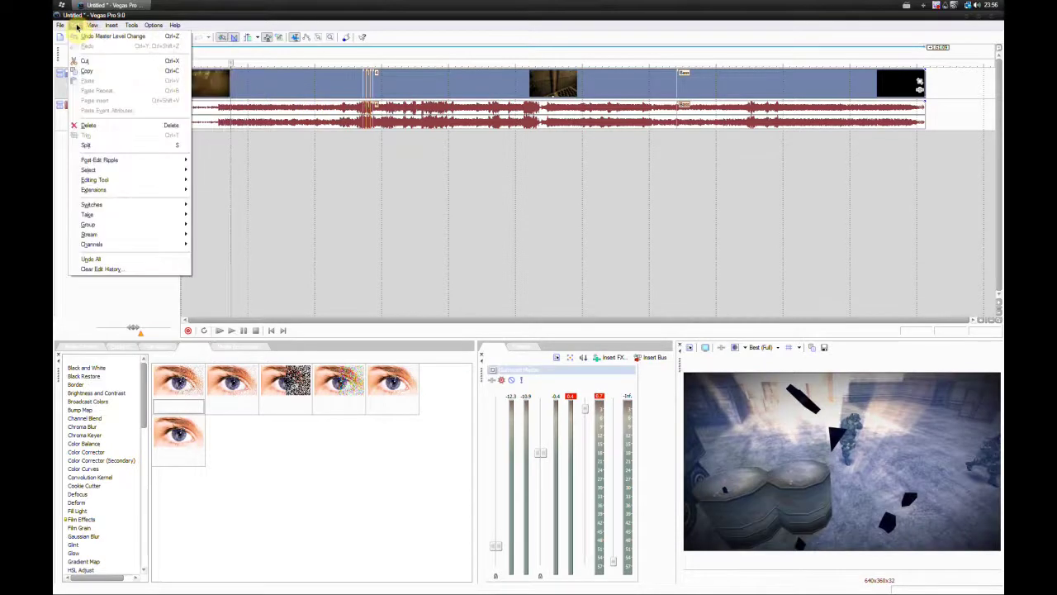
mouse_move(57, 25)
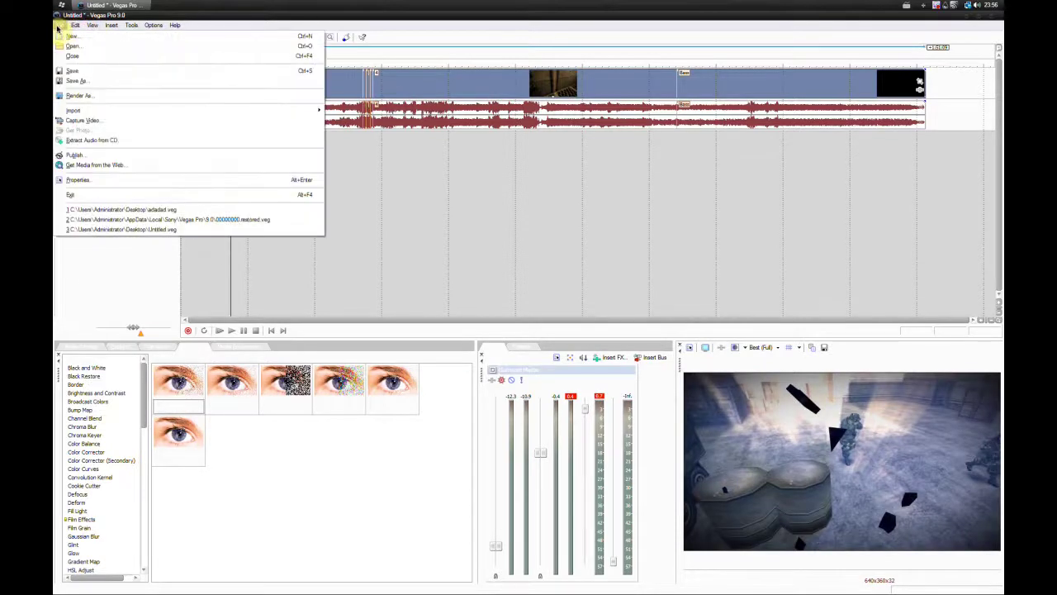
click(71, 180)
click(460, 136)
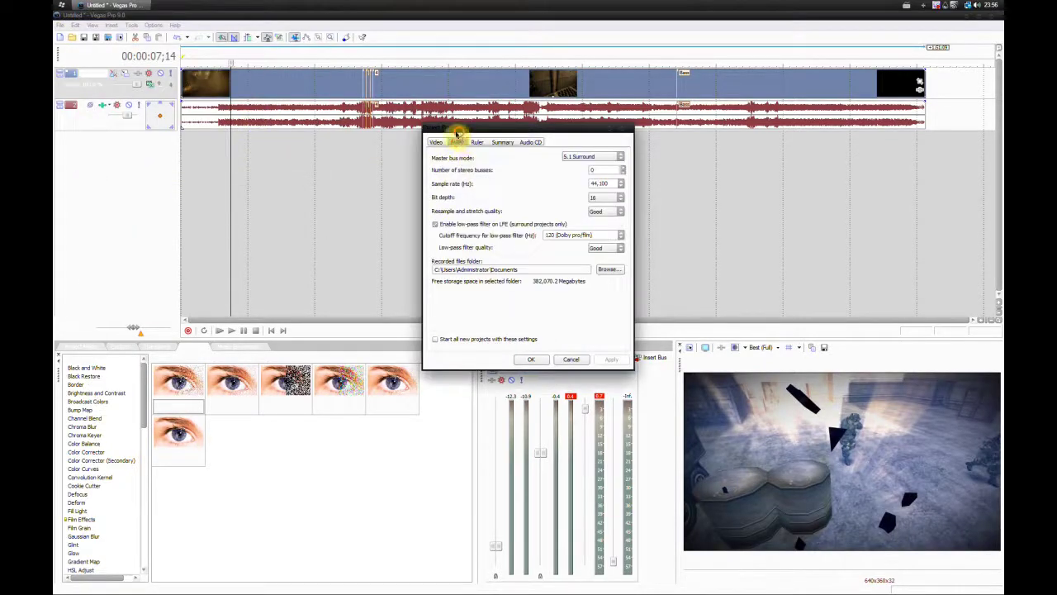
drag(456, 125, 246, 123)
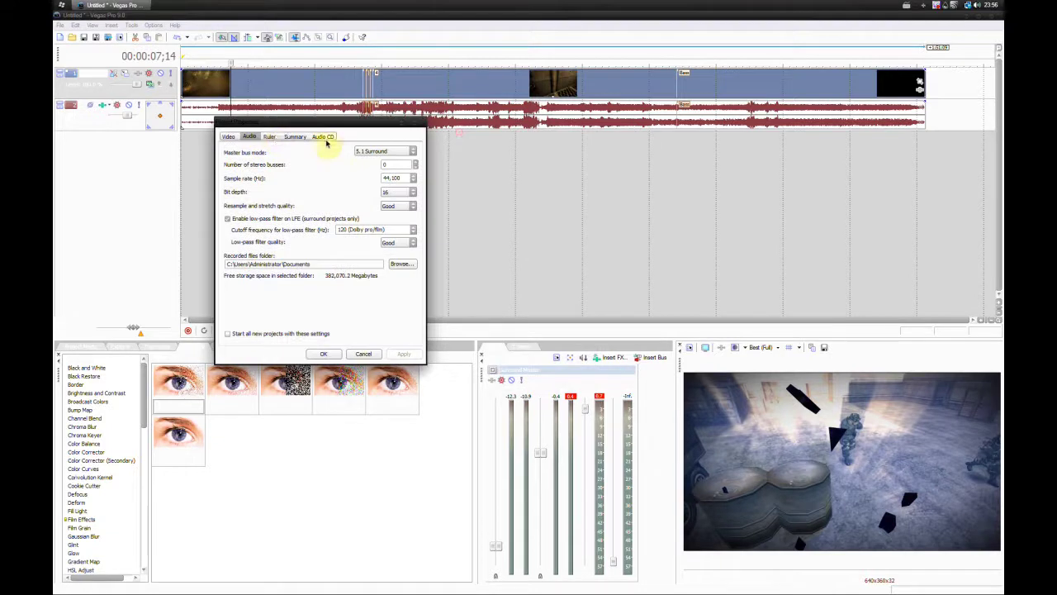
click(372, 152)
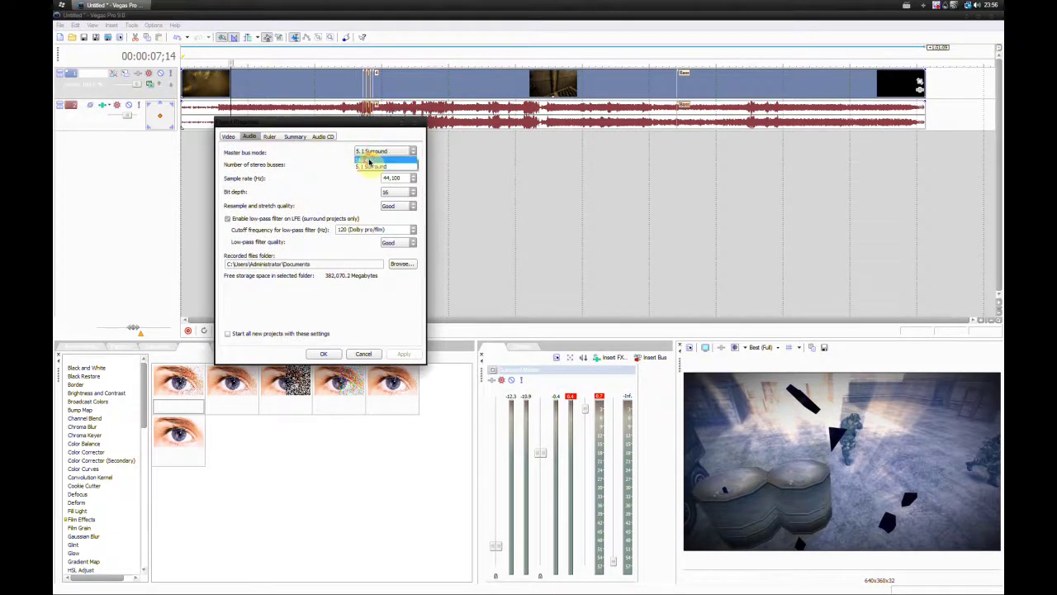
click(369, 159)
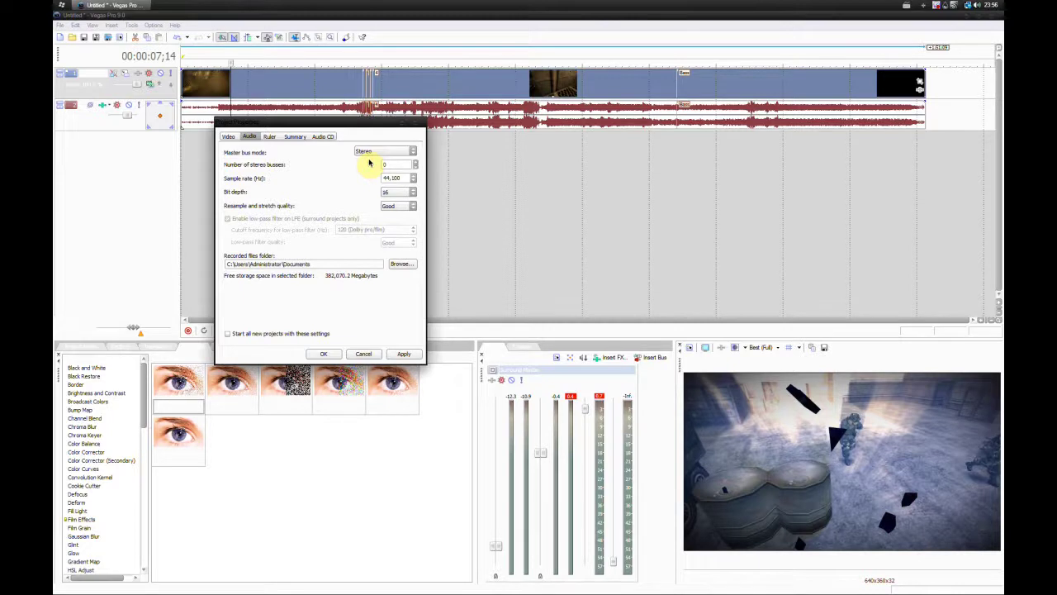
click(404, 353)
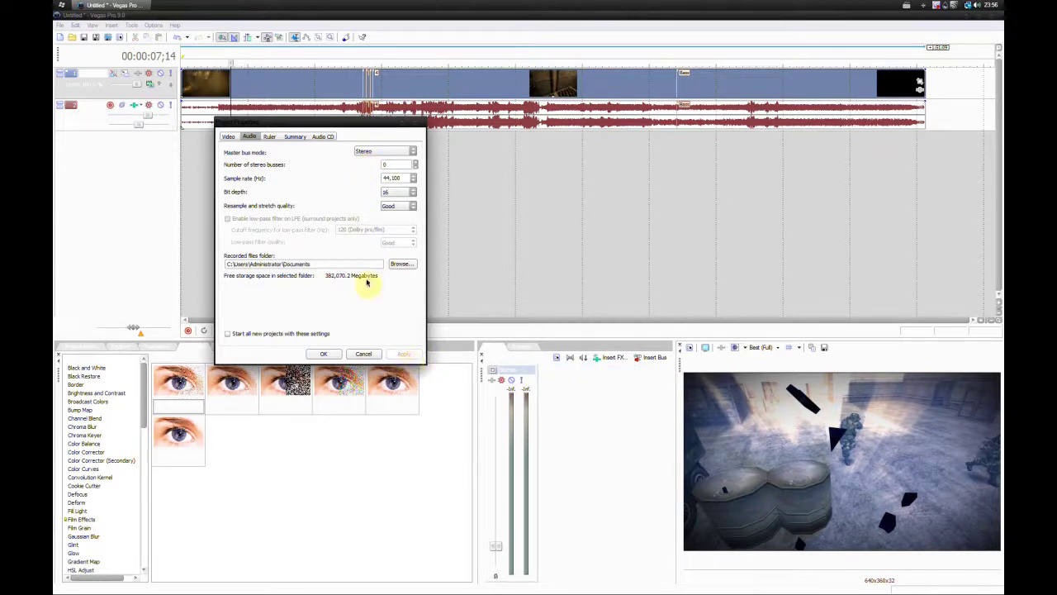
Review the Ruler, Summary and Audio CD tabs of Project Properties, ending on the Video tab.
click(272, 136)
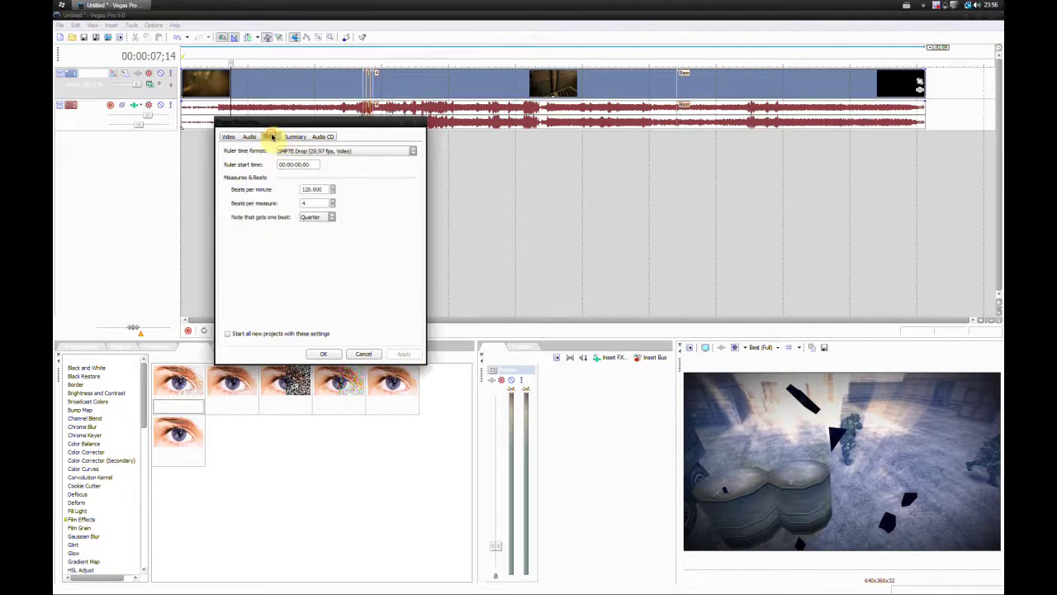
click(290, 137)
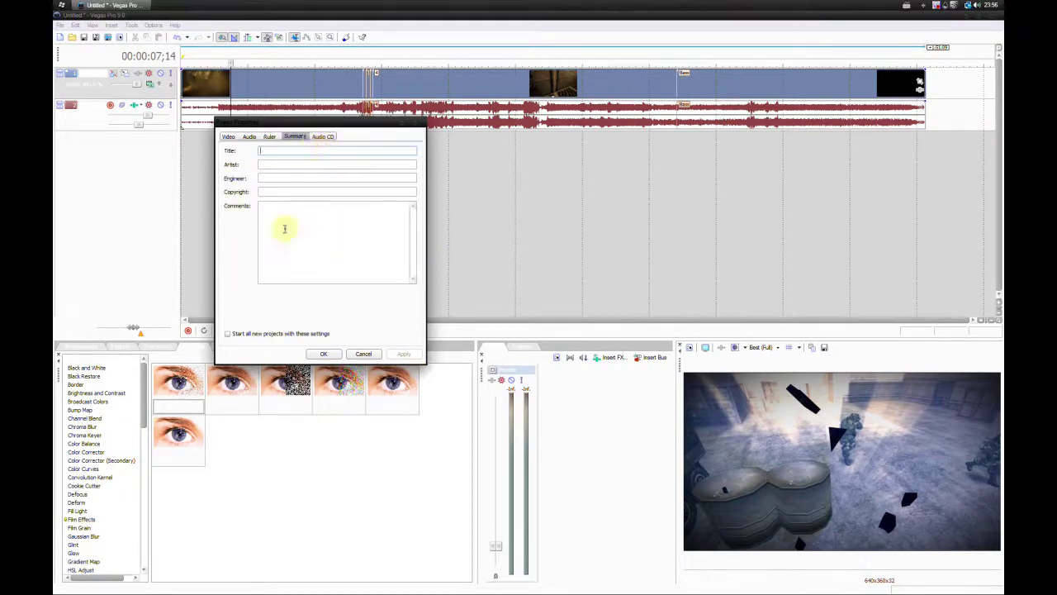
click(298, 151)
click(316, 138)
click(295, 137)
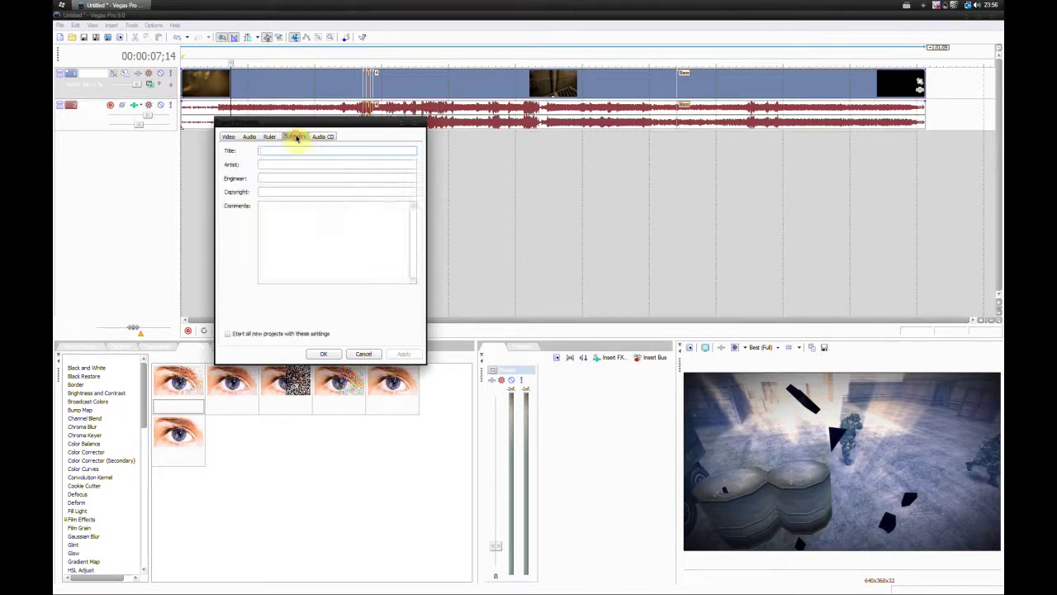
click(322, 137)
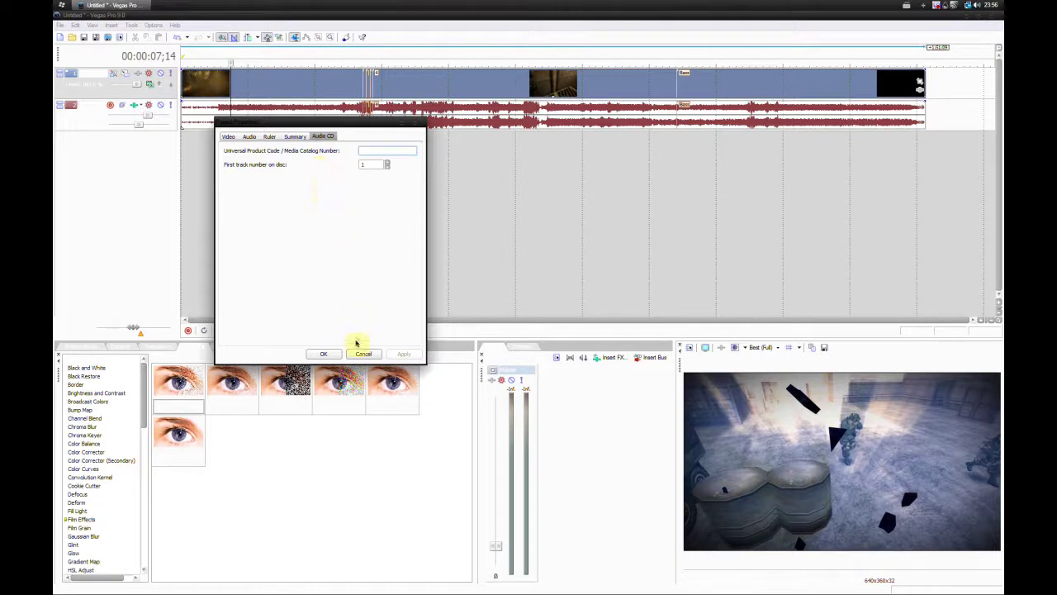
click(229, 137)
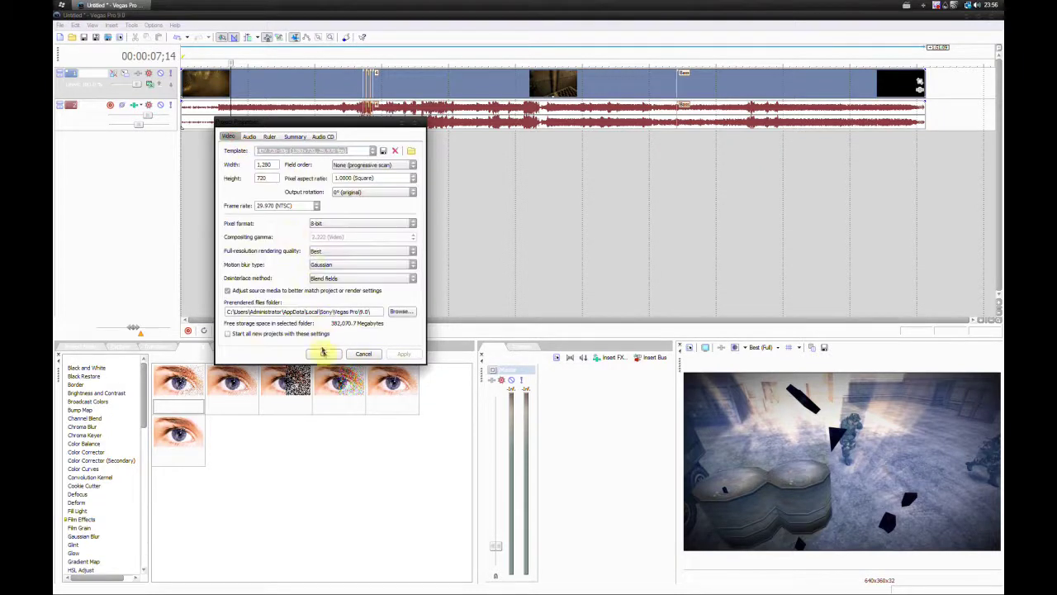
Tick 'Start all new projects with these settings', pick the HD 1080-60i template, then cancel.
click(299, 335)
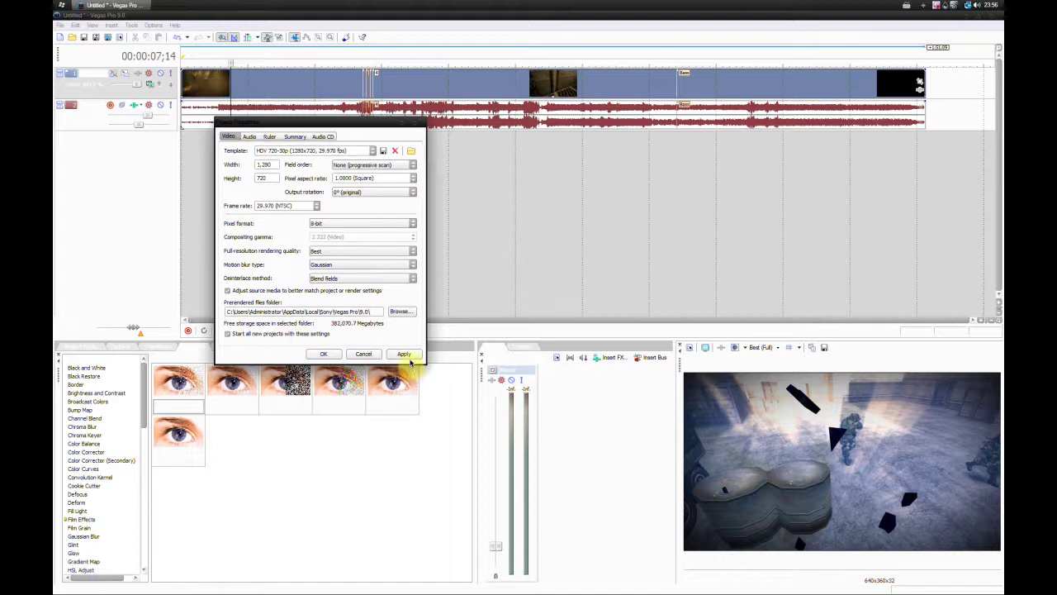
click(299, 151)
click(361, 152)
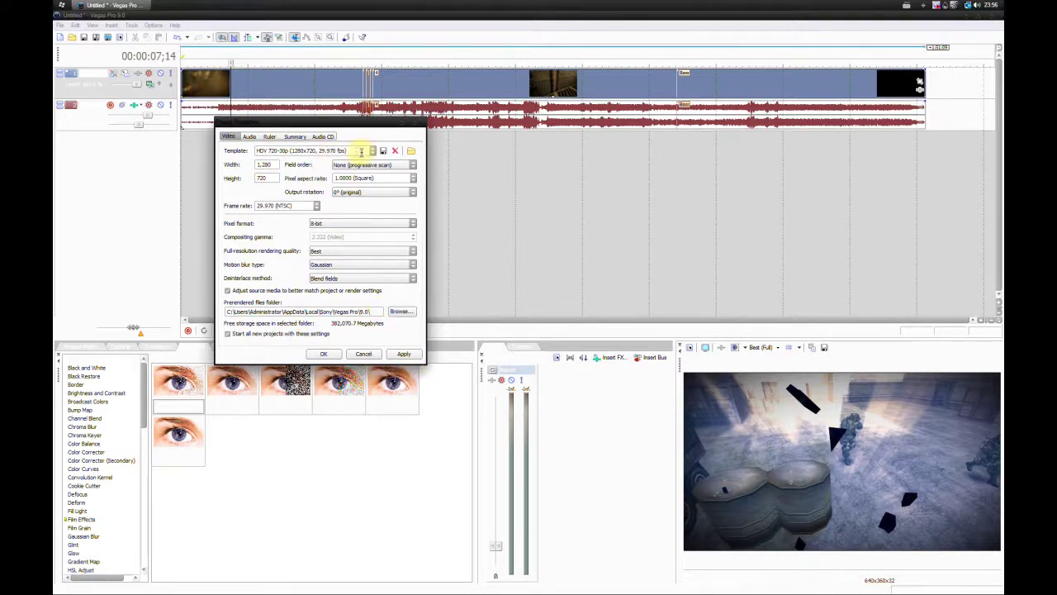
click(372, 152)
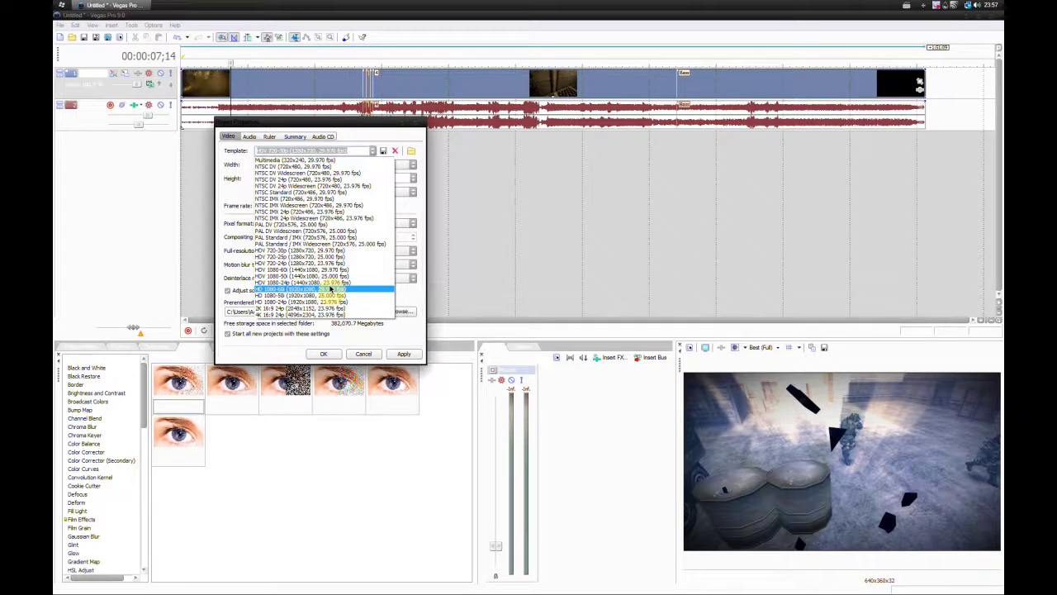
click(330, 288)
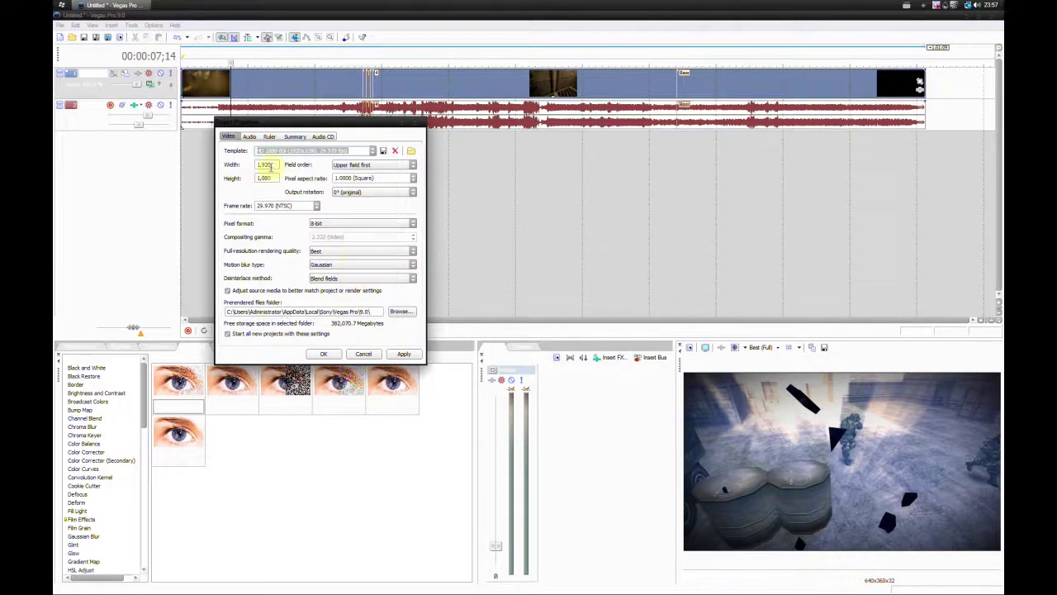
click(363, 353)
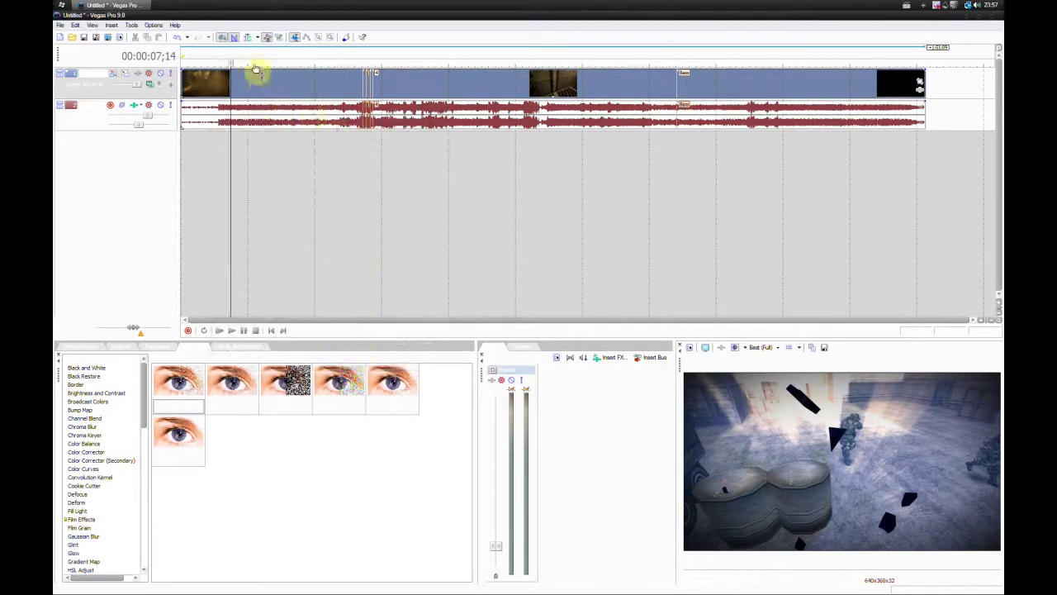
click(200, 55)
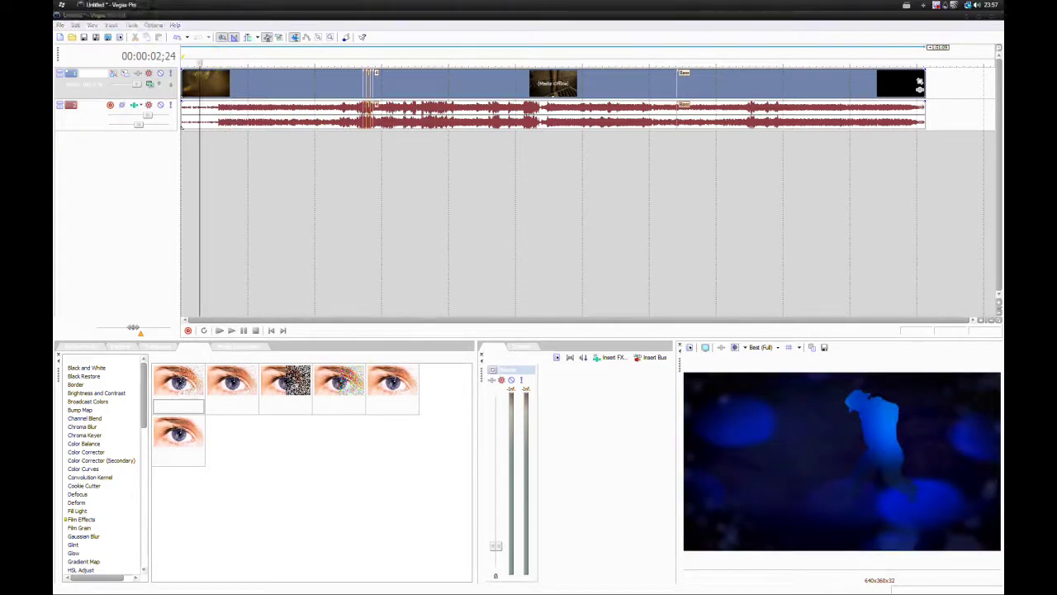
click(378, 58)
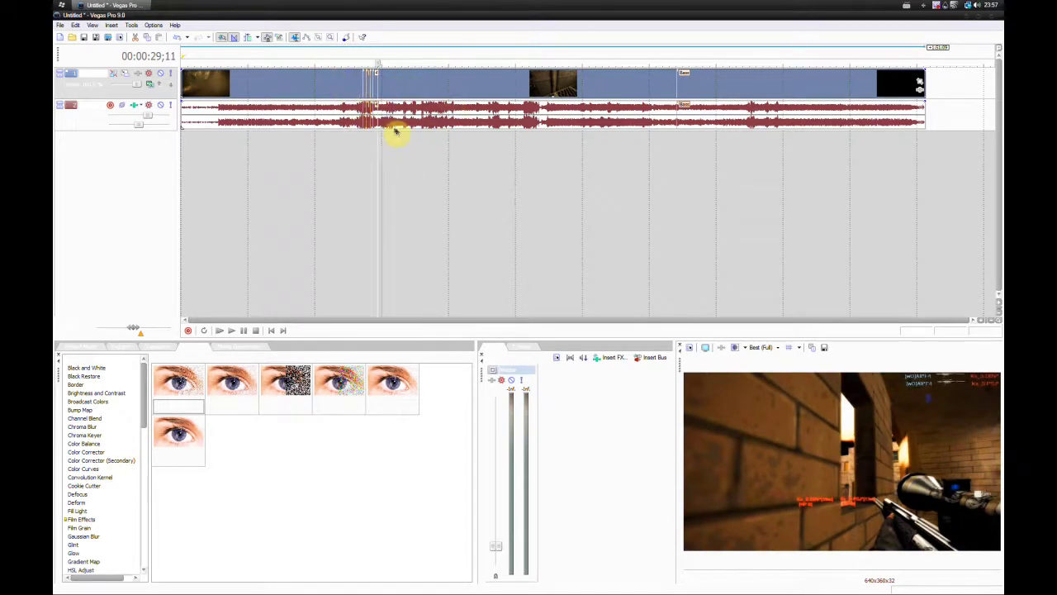
click(362, 58)
scroll(347, 82, up, 10)
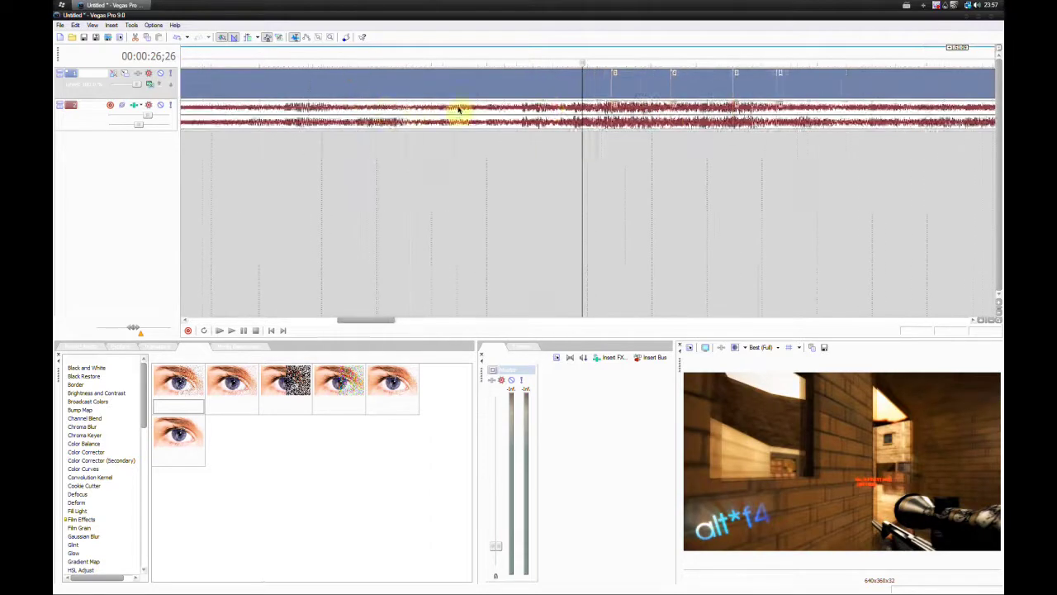
scroll(583, 85, up, 5)
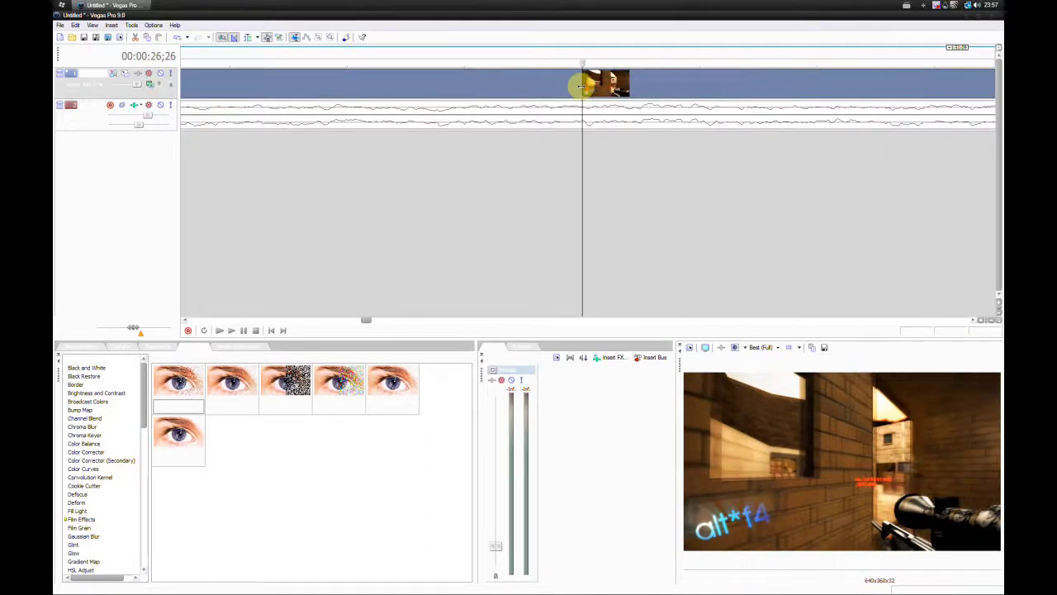
scroll(580, 86, up, 3)
scroll(578, 87, down, 5)
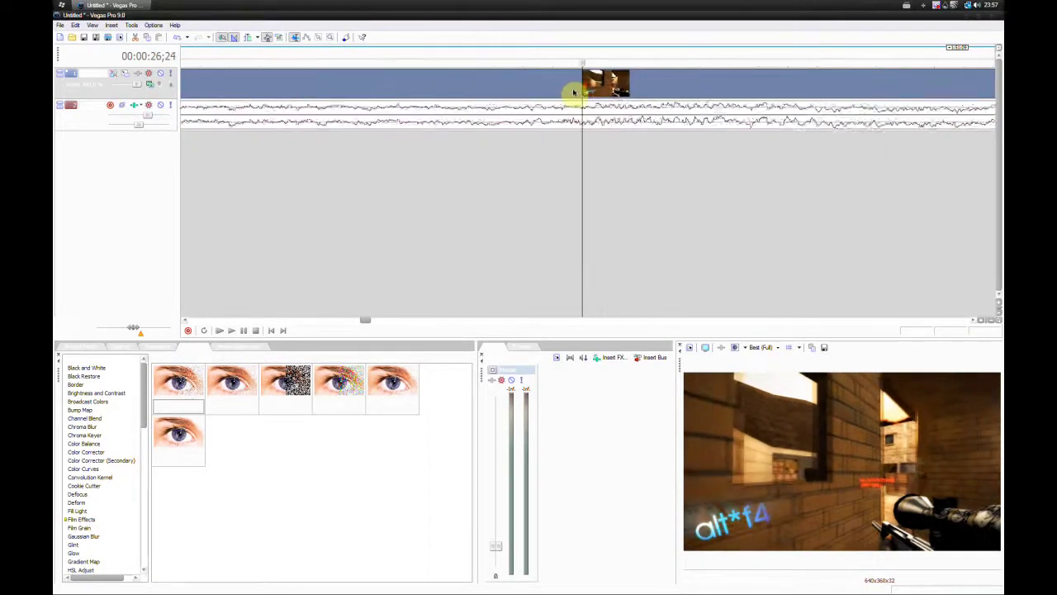
scroll(574, 93, down, 6)
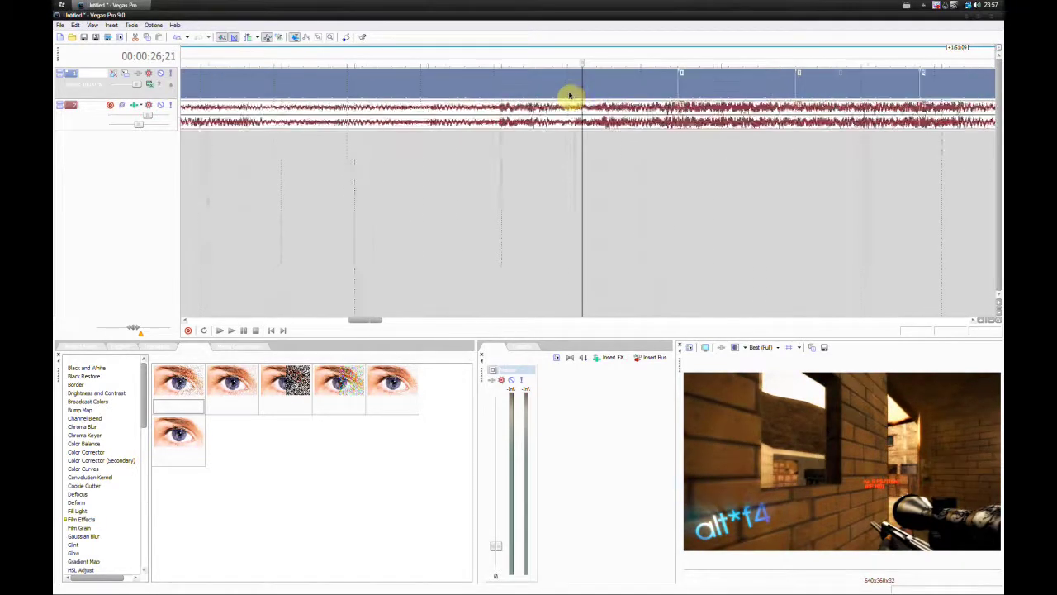
scroll(559, 99, up, 3)
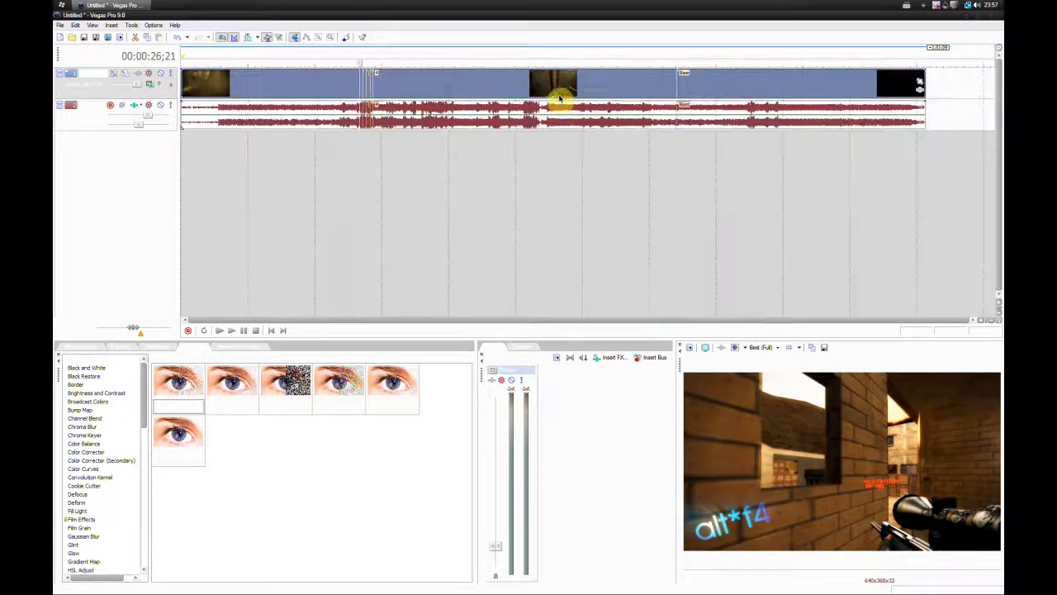
scroll(499, 108, up, 3)
scroll(503, 108, up, 4)
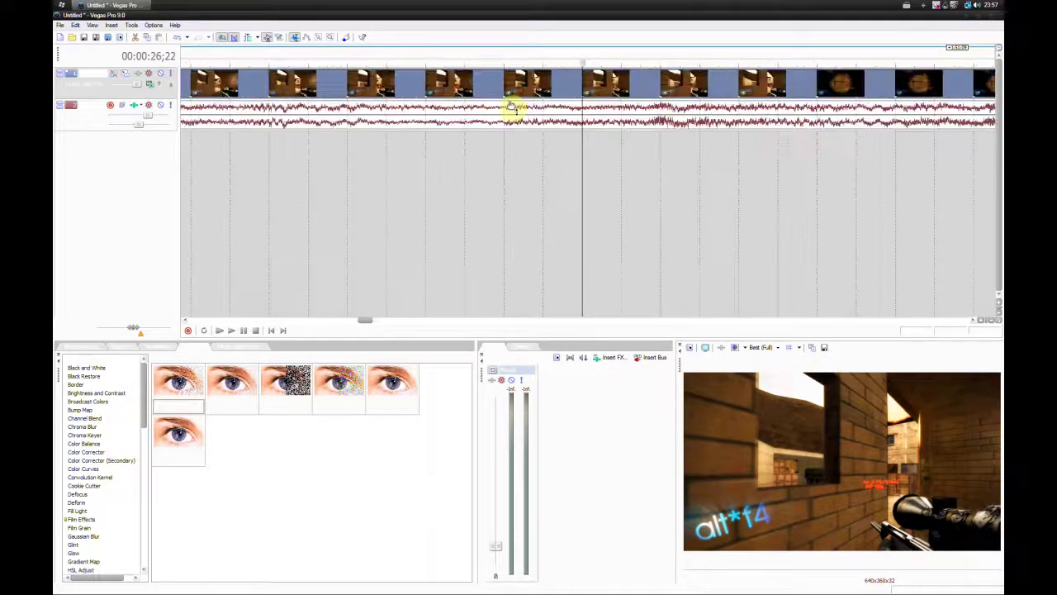
scroll(509, 108, down, 5)
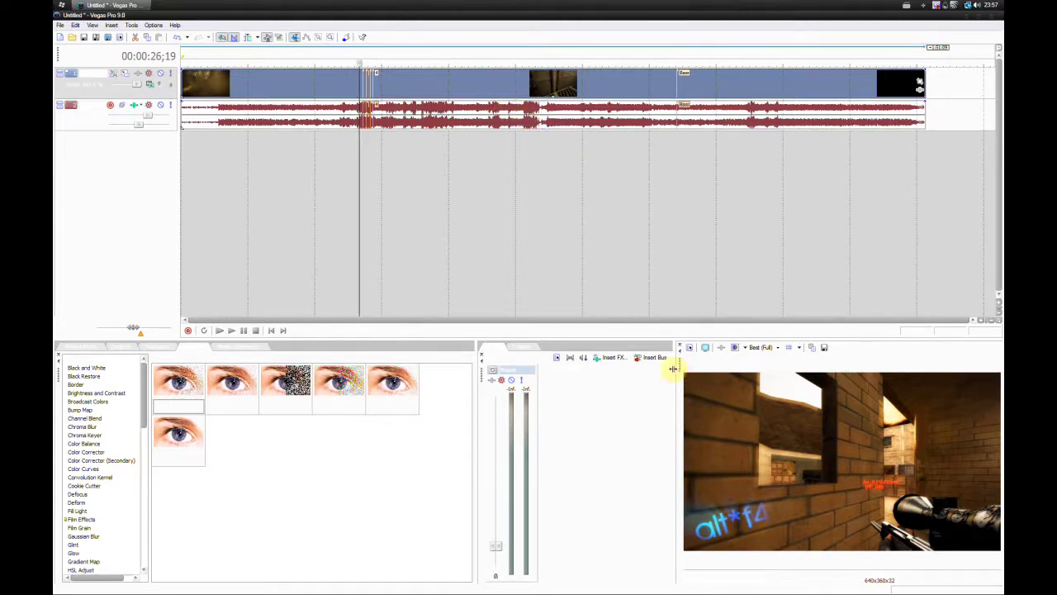
Widen the video preview pane and try Draft (Full), then Draft (Quarter) preview quality.
drag(673, 368, 570, 368)
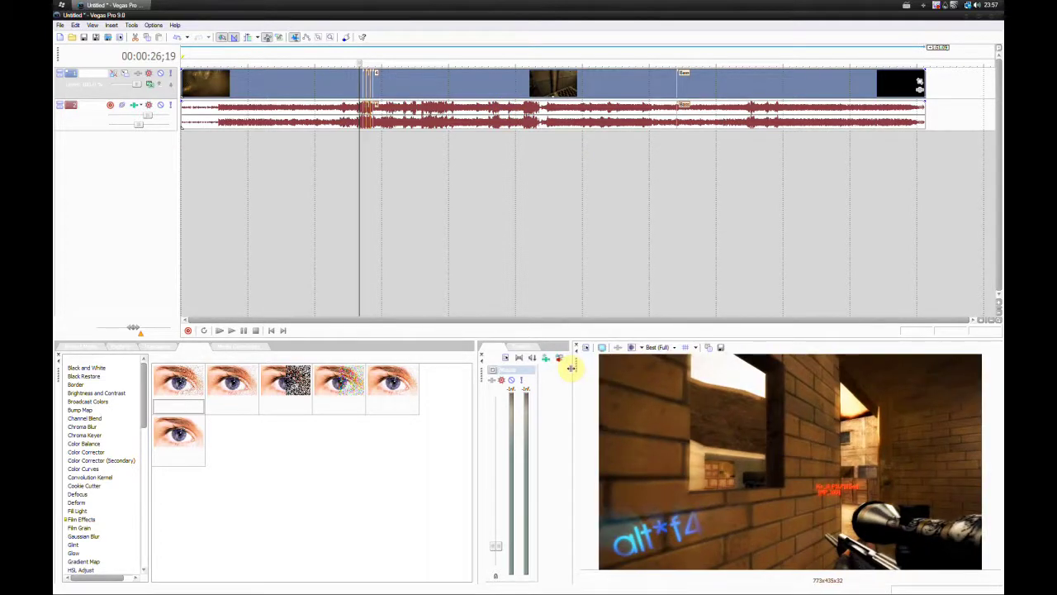
click(663, 348)
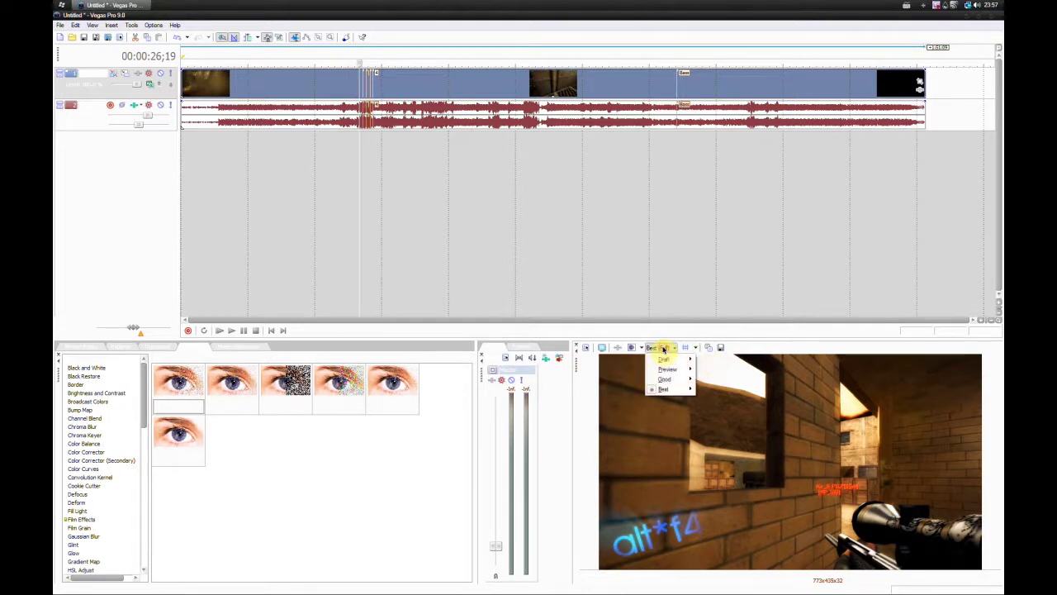
mouse_move(692, 364)
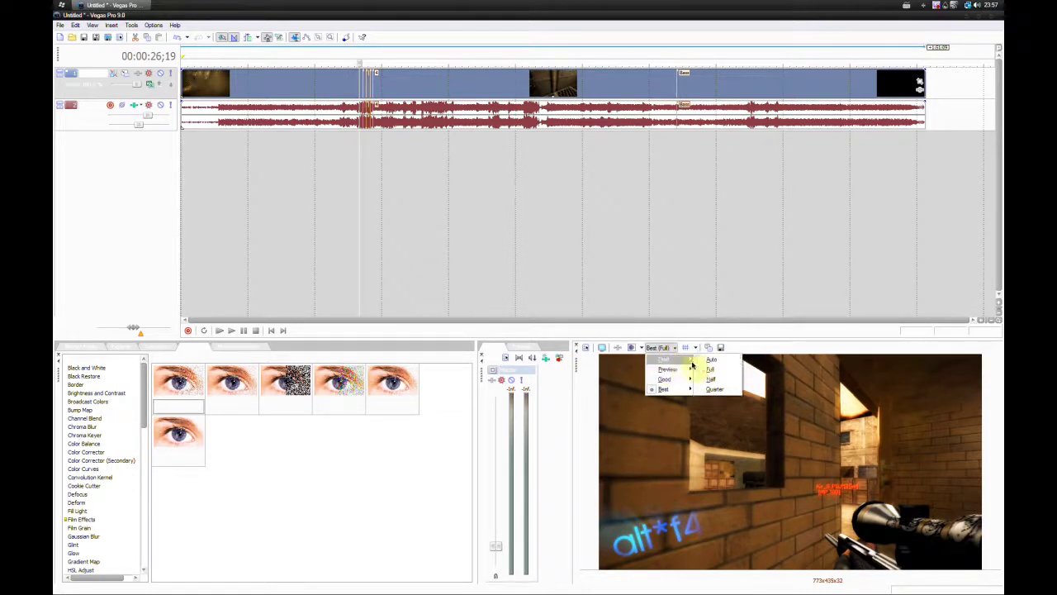
click(732, 369)
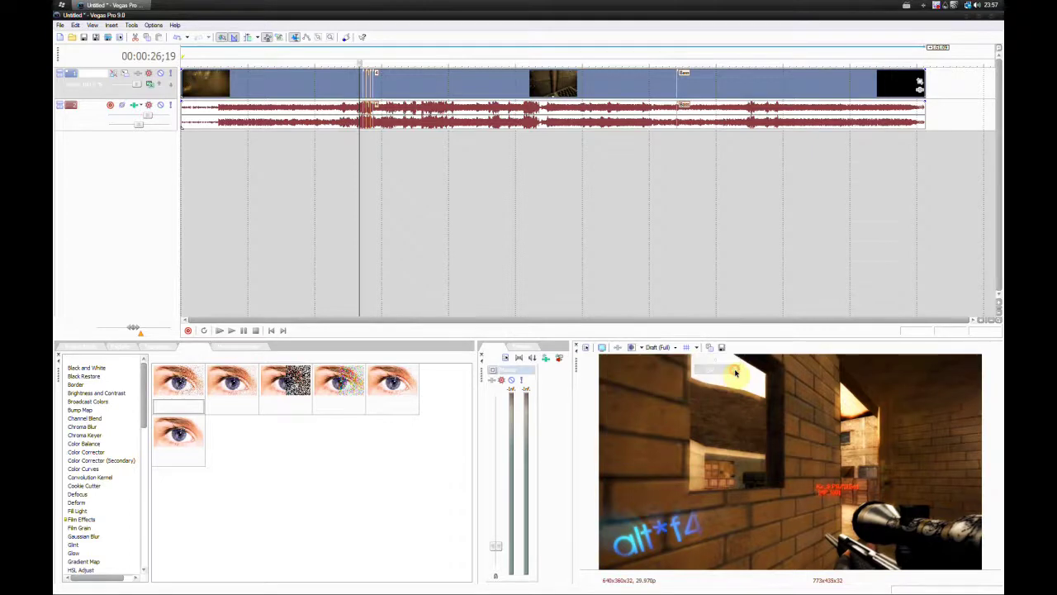
click(673, 349)
mouse_move(681, 360)
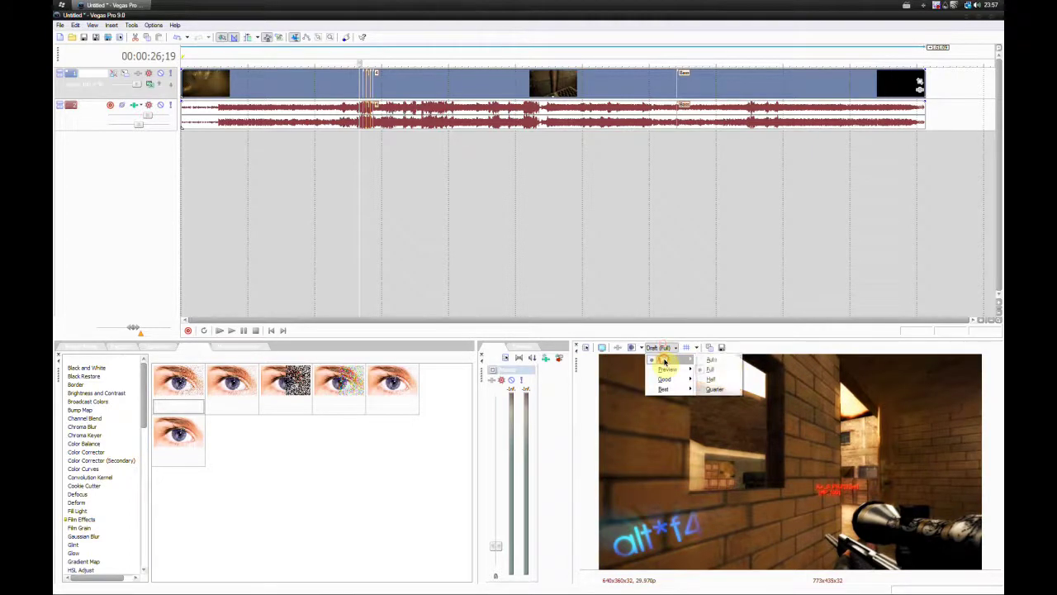
click(715, 390)
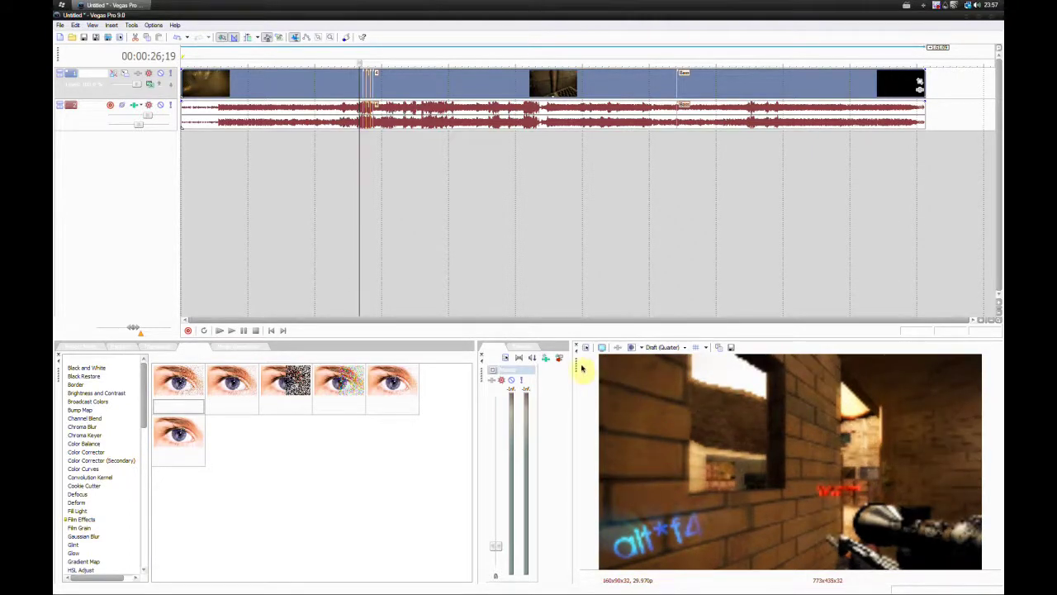
Float the preview as a large window and set its quality back to Best (Full).
drag(574, 364, 104, 66)
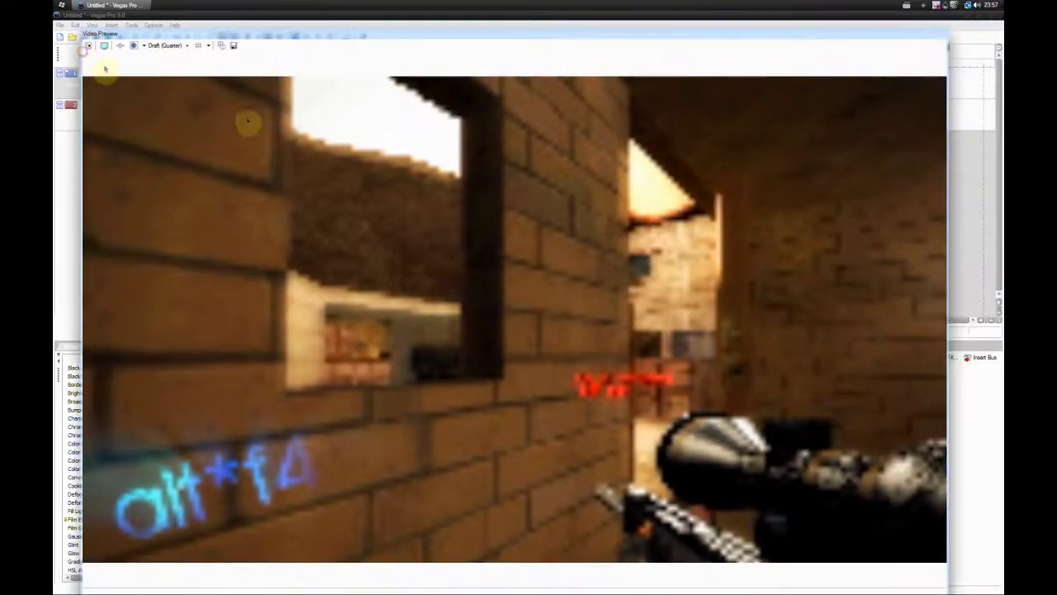
click(165, 45)
mouse_move(177, 88)
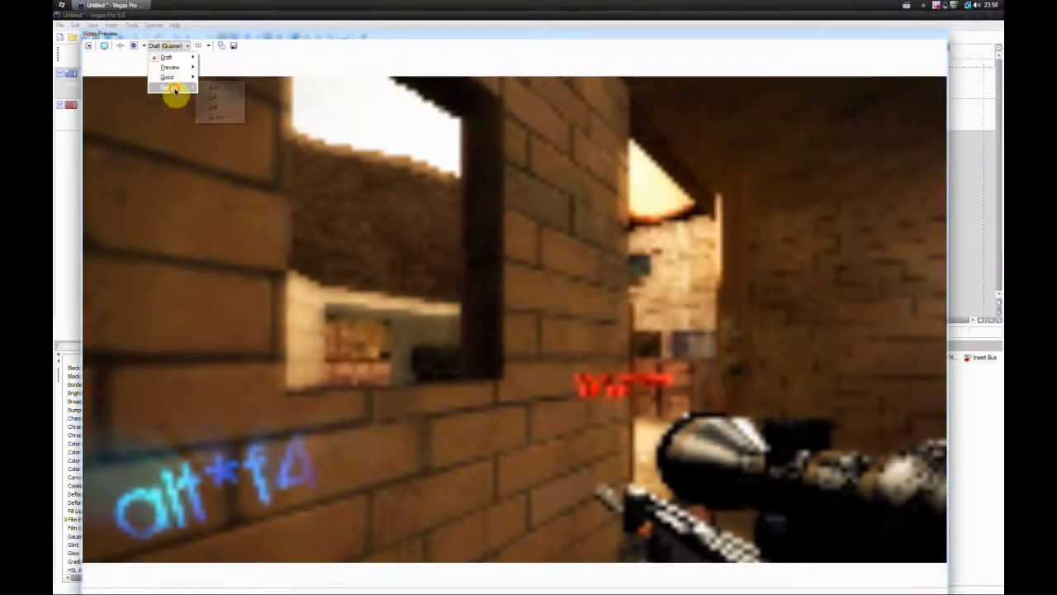
click(238, 101)
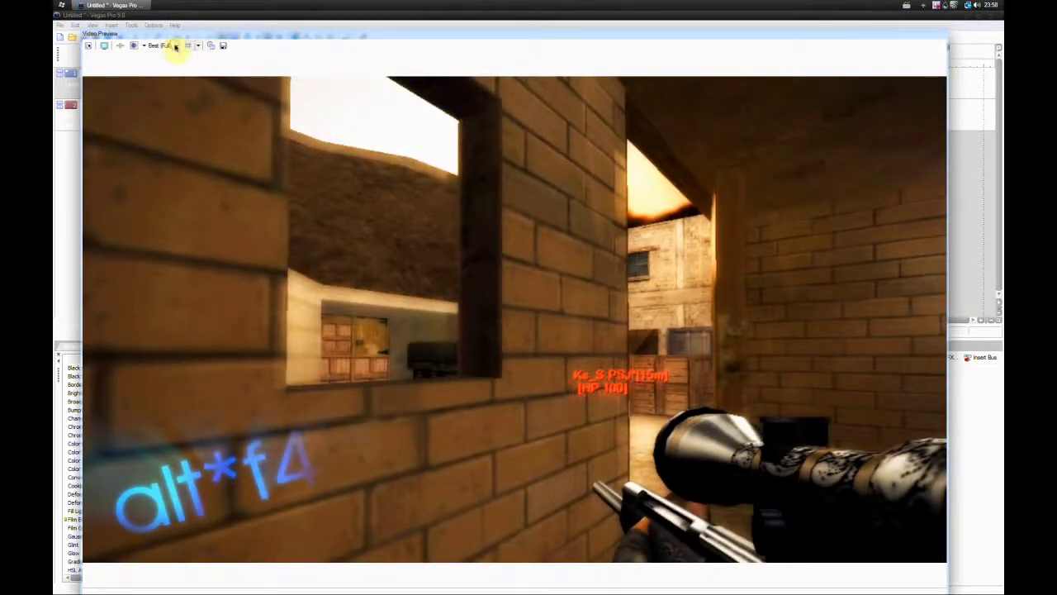
click(175, 46)
click(169, 67)
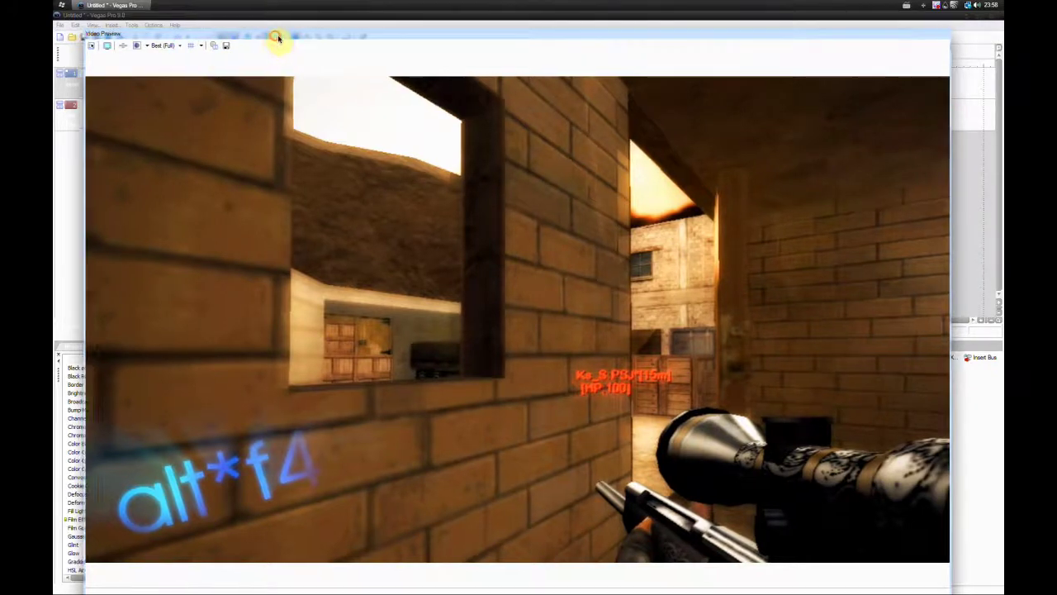
Start saving a snapshot, cancel it, and dock the preview back into place.
click(230, 49)
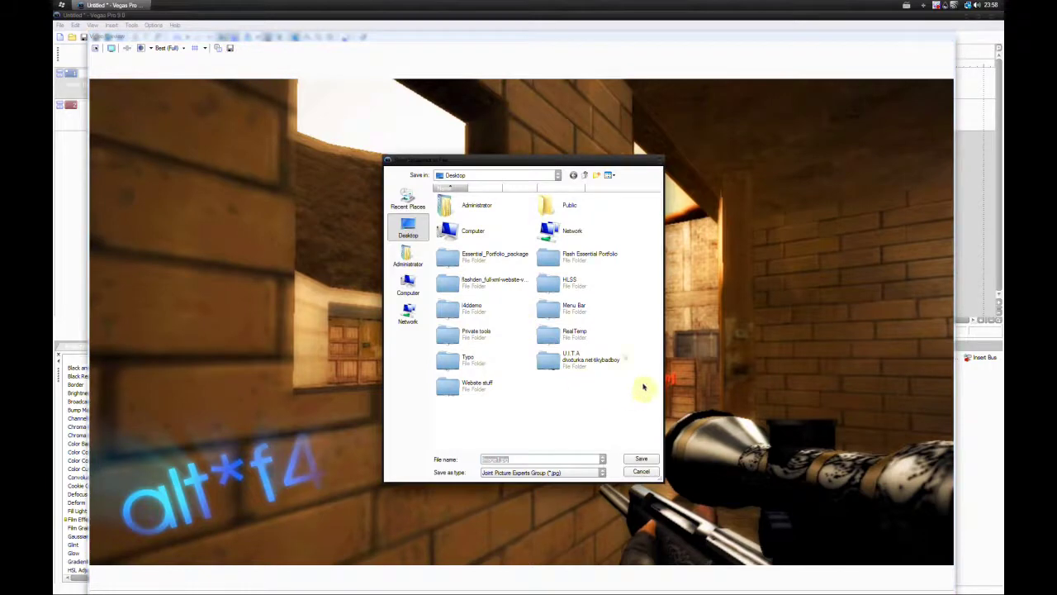
click(405, 256)
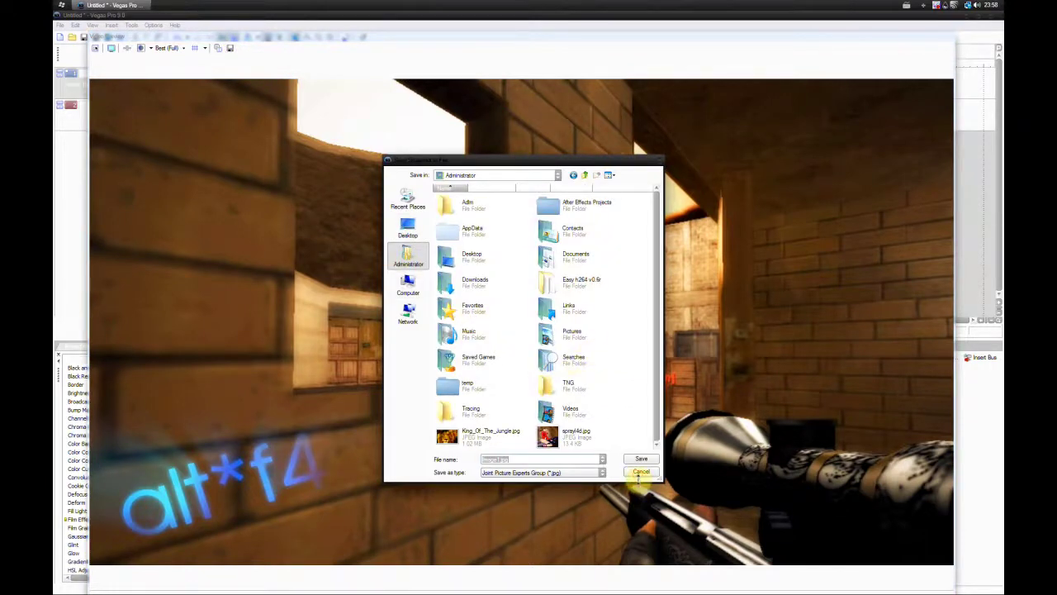
click(639, 471)
double_click(107, 35)
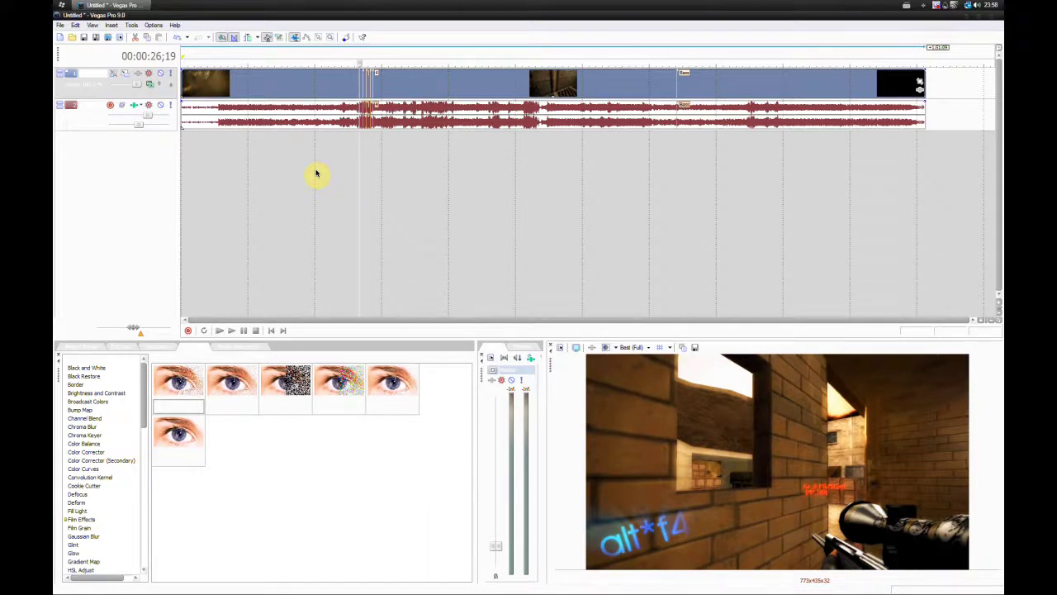
Look through the Options menu without changes, then play the timeline with the video event selected.
click(157, 25)
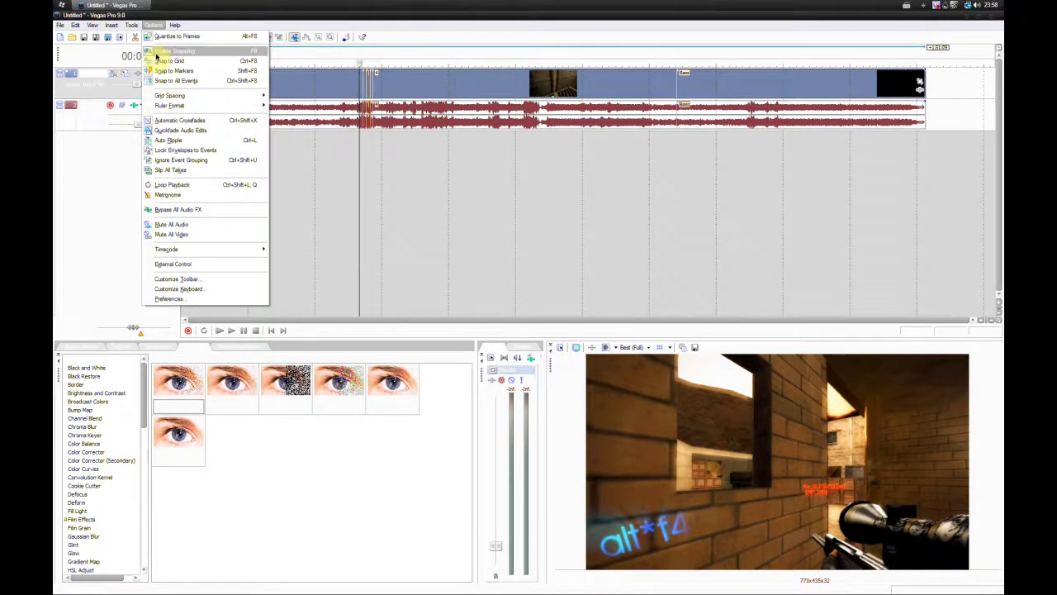
click(275, 57)
scroll(361, 60, up, 4)
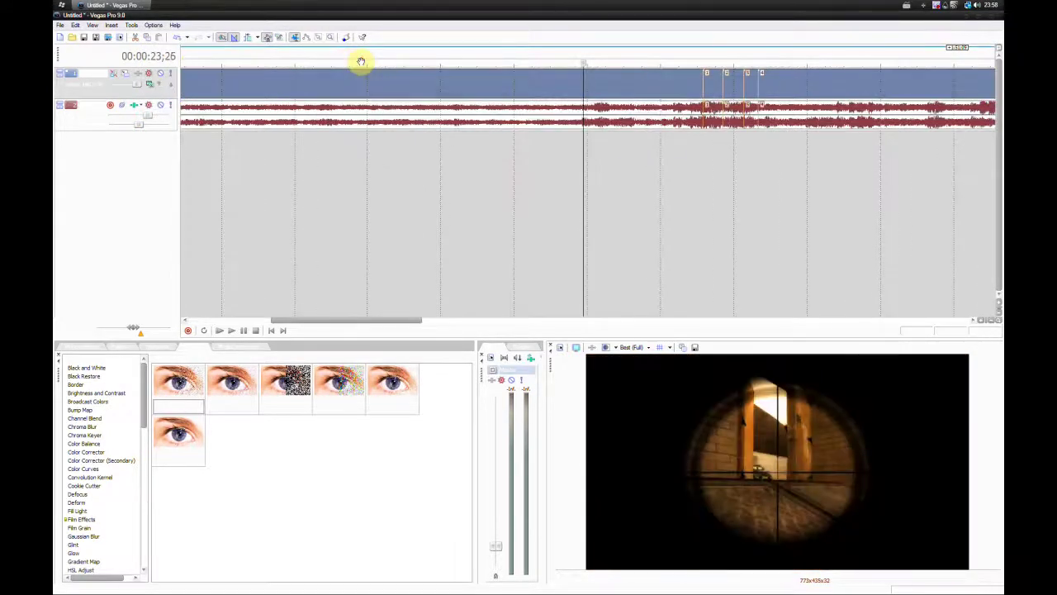
scroll(517, 97, up, 5)
scroll(640, 63, down, 4)
key(space)
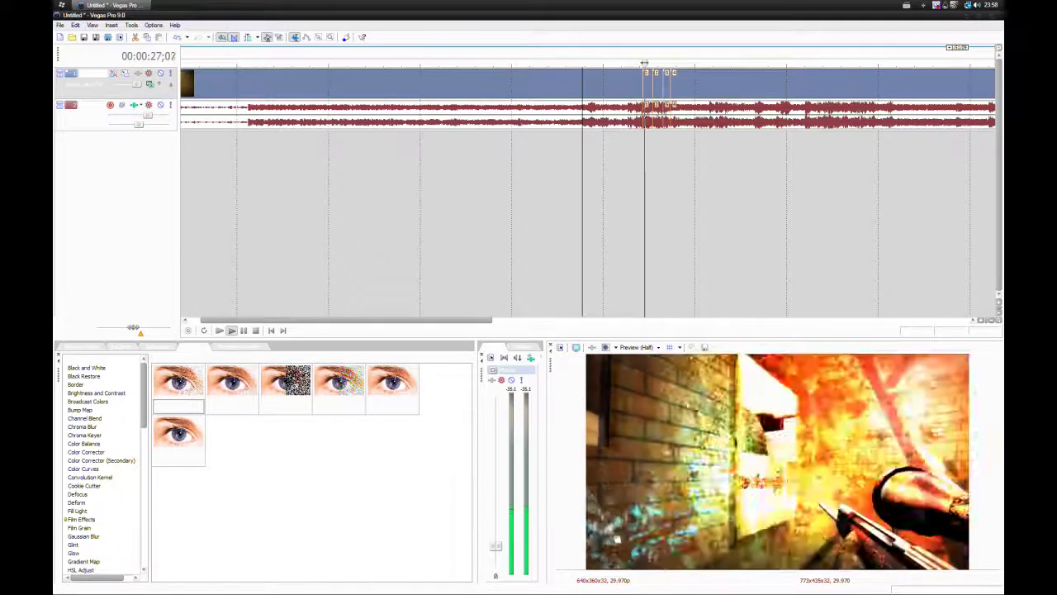
key(Return)
click(642, 76)
scroll(642, 88, up, 3)
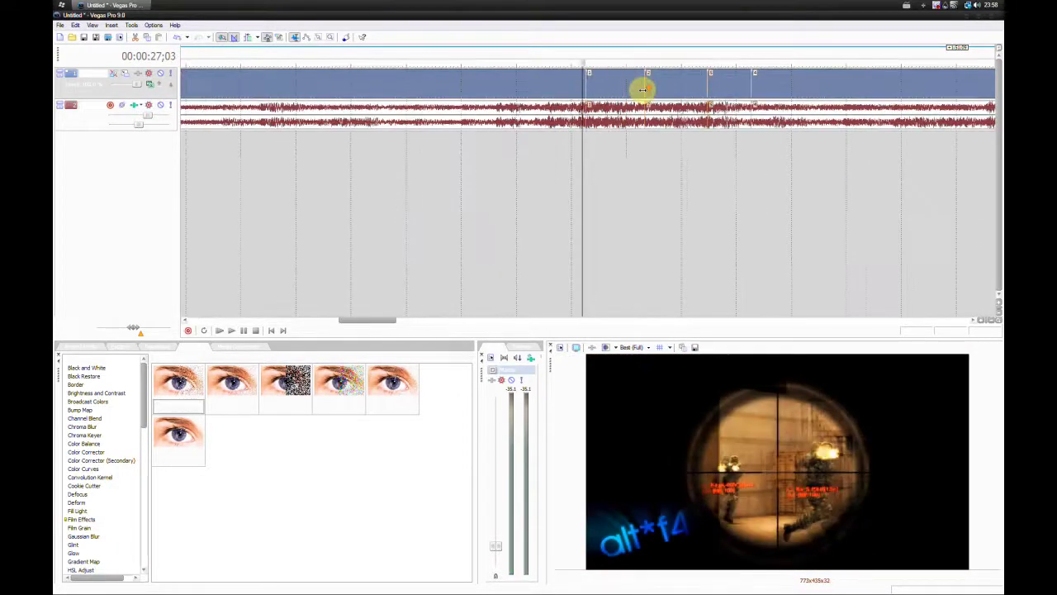
key(space)
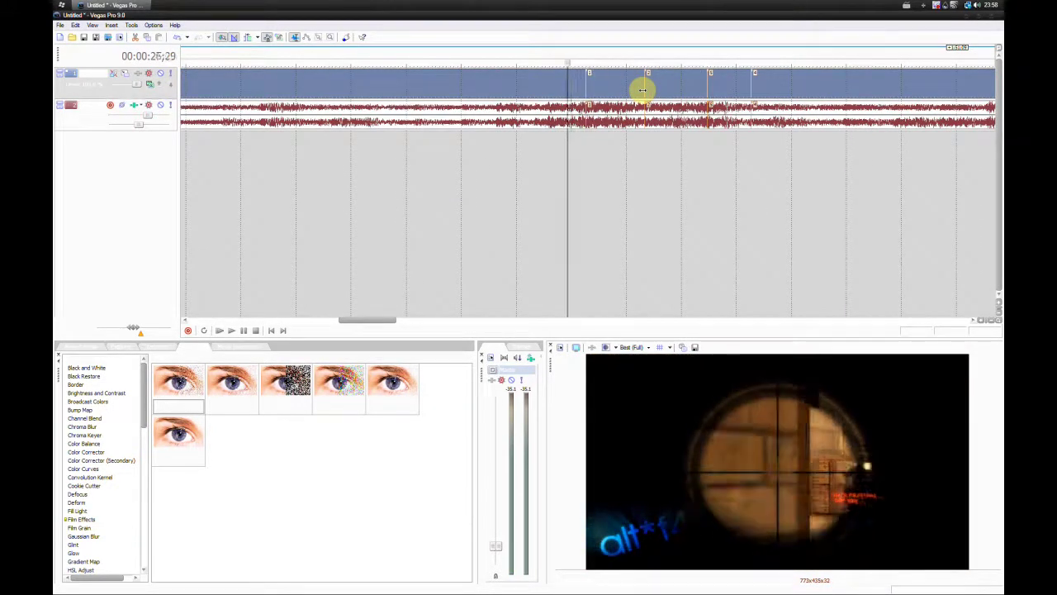
scroll(281, 99, down, 3)
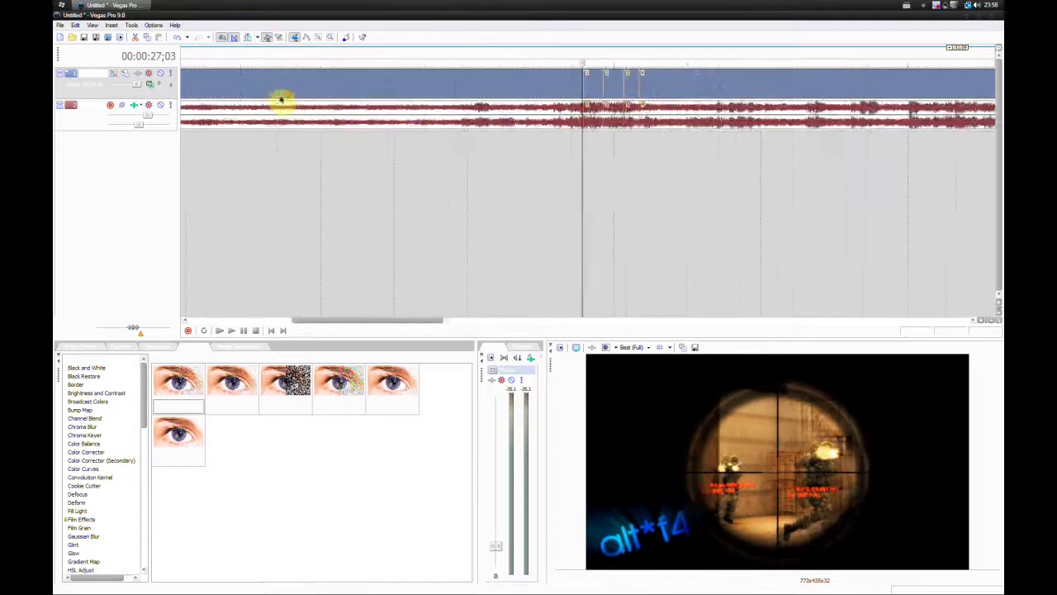
scroll(281, 99, down, 2)
Toggle Snap to Grid and step the playhead back a couple of frames.
click(154, 25)
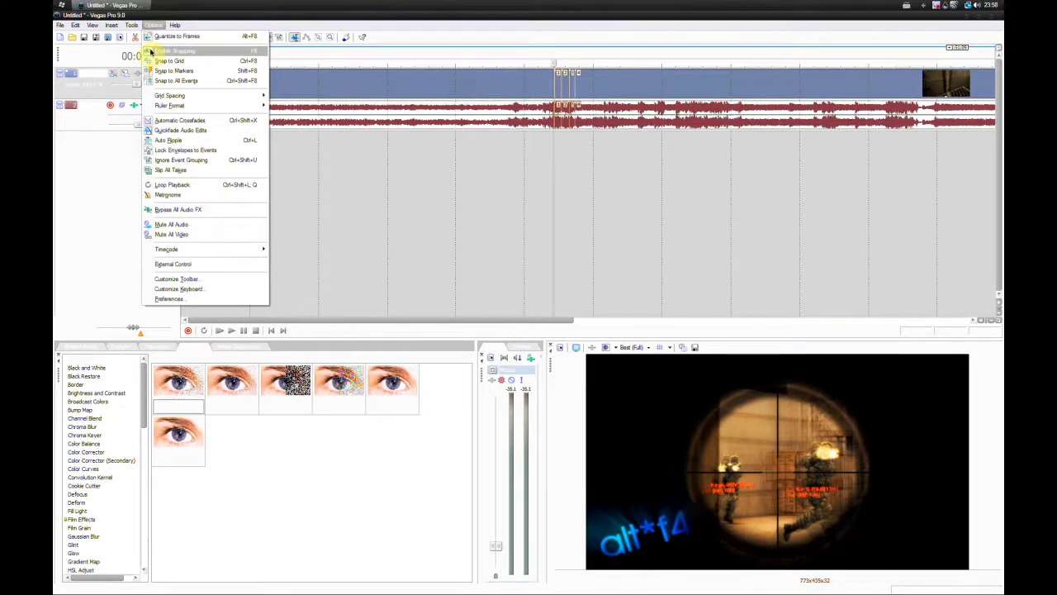
click(198, 61)
scroll(601, 66, up, 3)
key(Left)
key(Left)
key(Left)
key(Left)
key(Left)
key(Left)
key(Left)
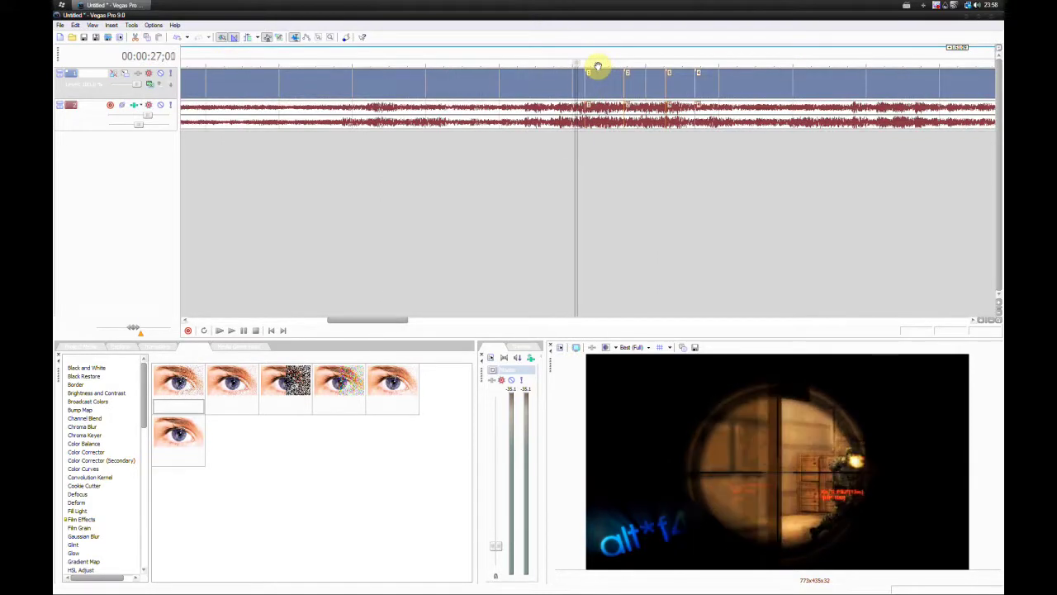
key(Left)
key(Left)
key(Left)
key(Left)
key(Left)
key(Left)
key(Left)
key(Left)
key(Left)
key(Left)
key(Left)
key(Left)
key(Left)
key(Left)
key(Left)
key(Left)
key(Left)
key(Left)
key(Left)
key(Left)
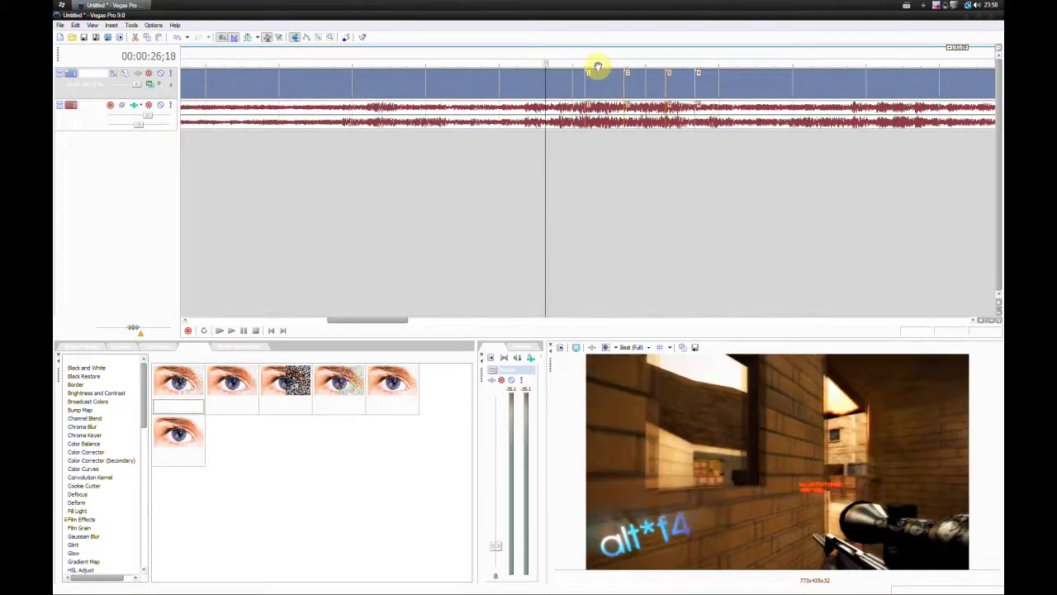
scroll(553, 79, down, 3)
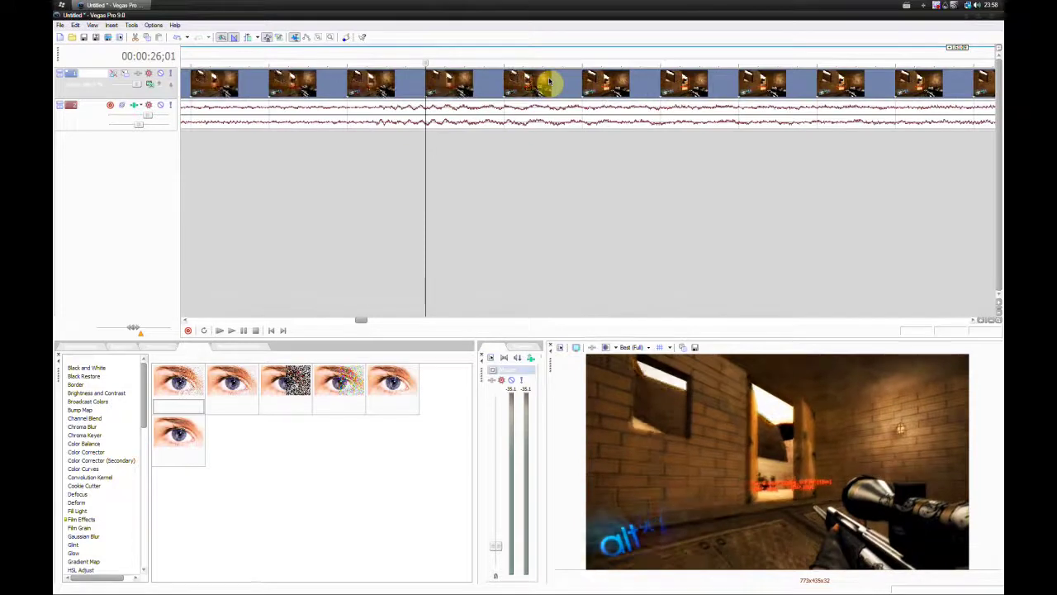
scroll(549, 80, up, 5)
Toggle Quantize to Frames, then bring the Options menu back up.
click(158, 29)
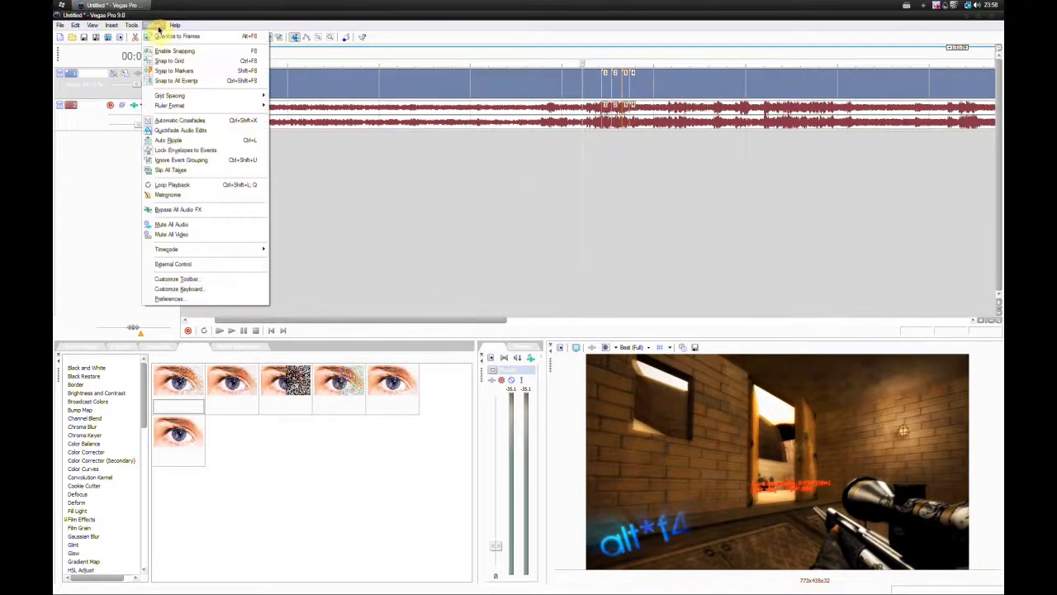
click(149, 53)
click(158, 29)
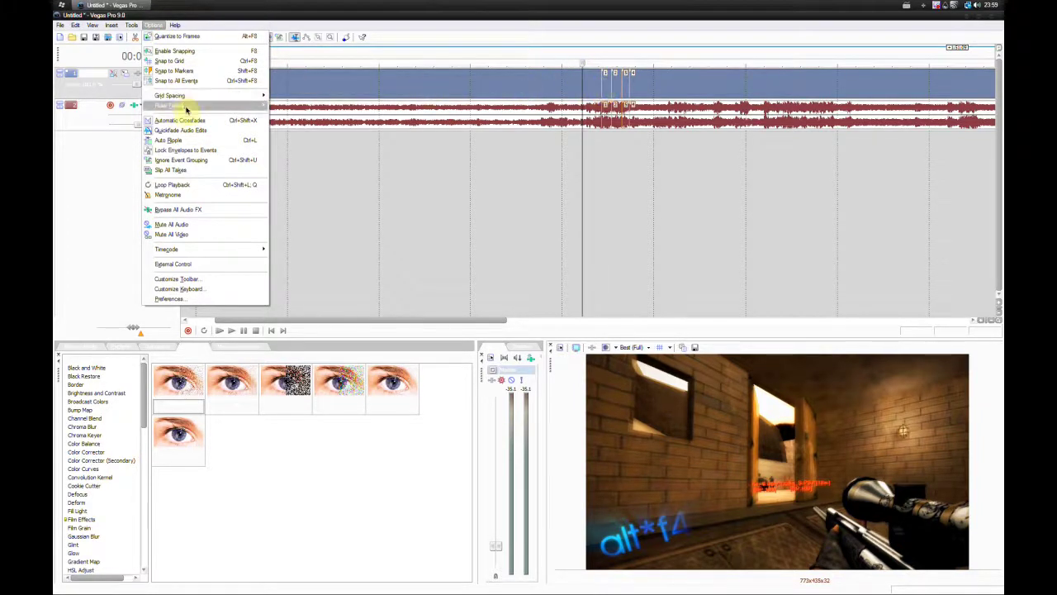
Set the timeline grid spacing to Frames.
mouse_move(173, 98)
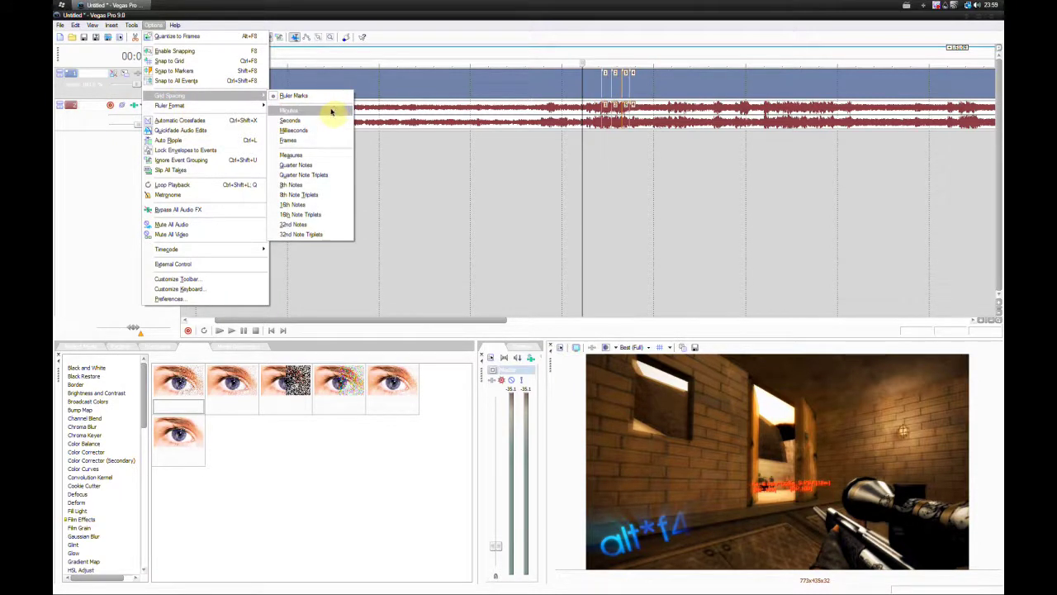
click(297, 140)
scroll(416, 132, down, 3)
scroll(415, 132, up, 8)
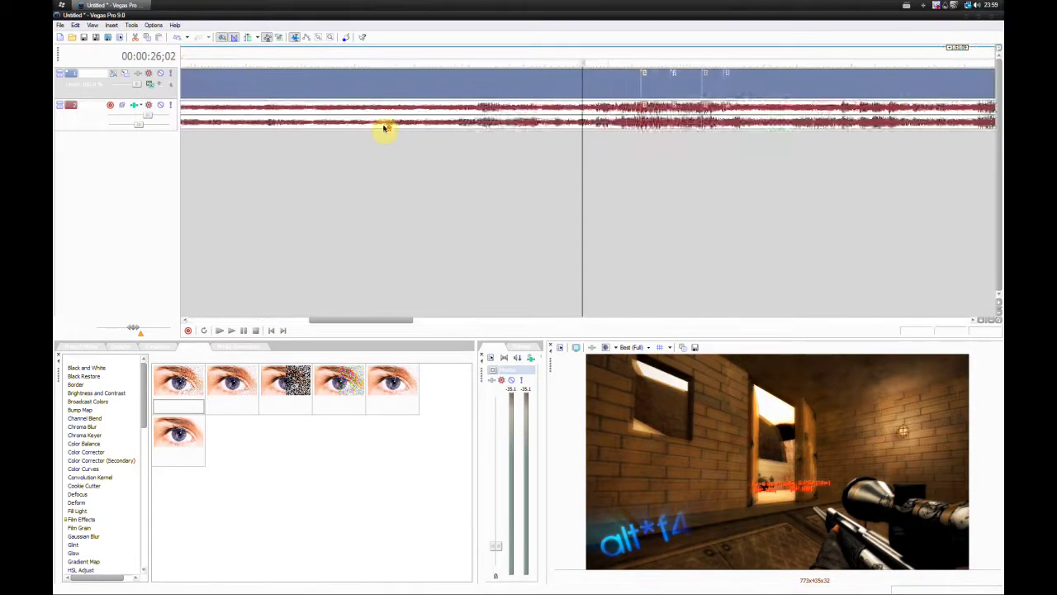
scroll(443, 128, down, 4)
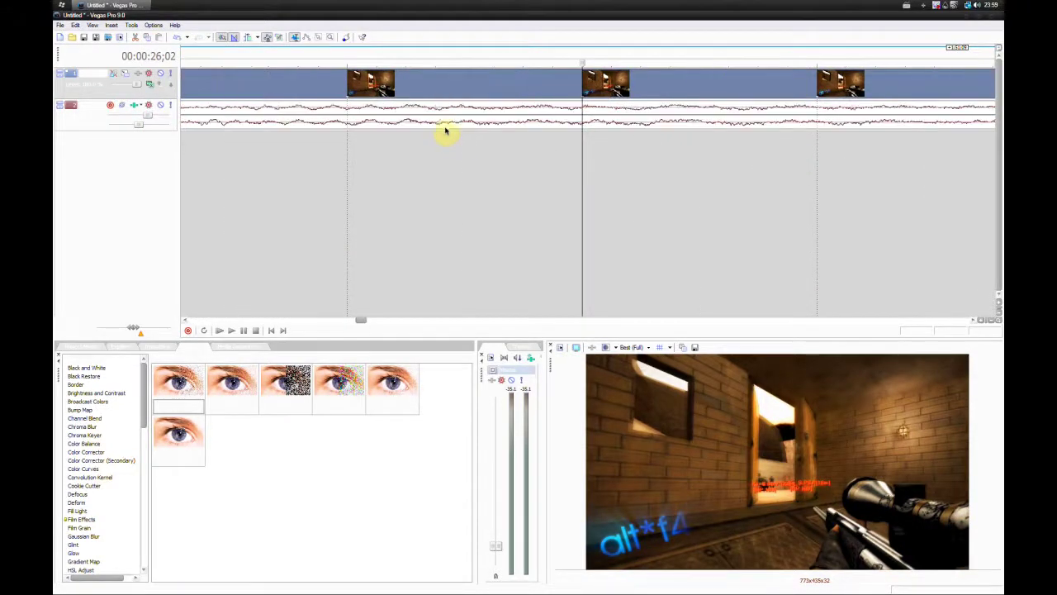
Step the playhead frame by frame and zoom the timeline to check the frame grid.
key(Left)
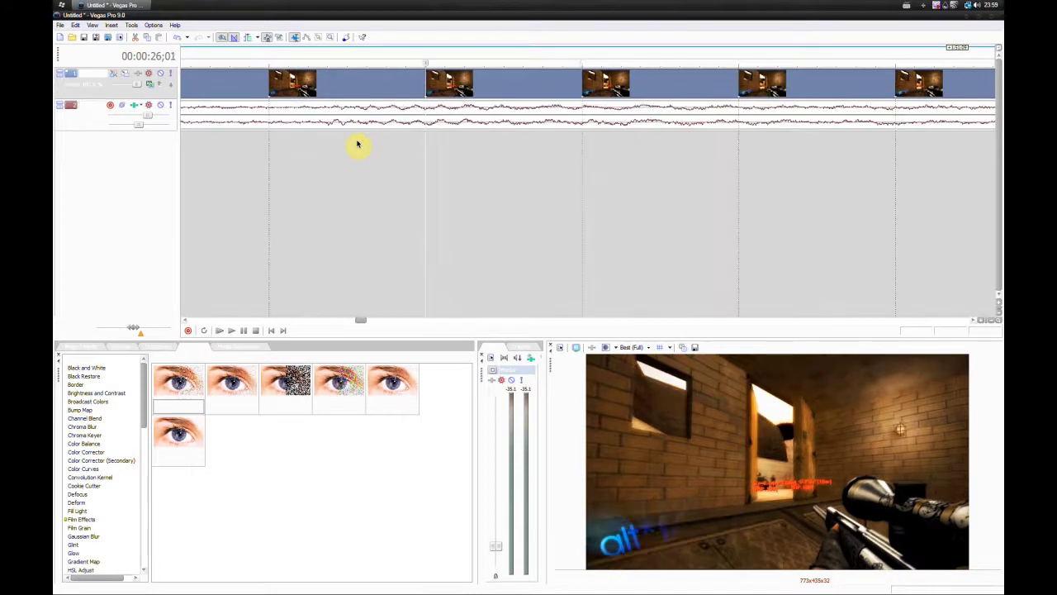
key(Right)
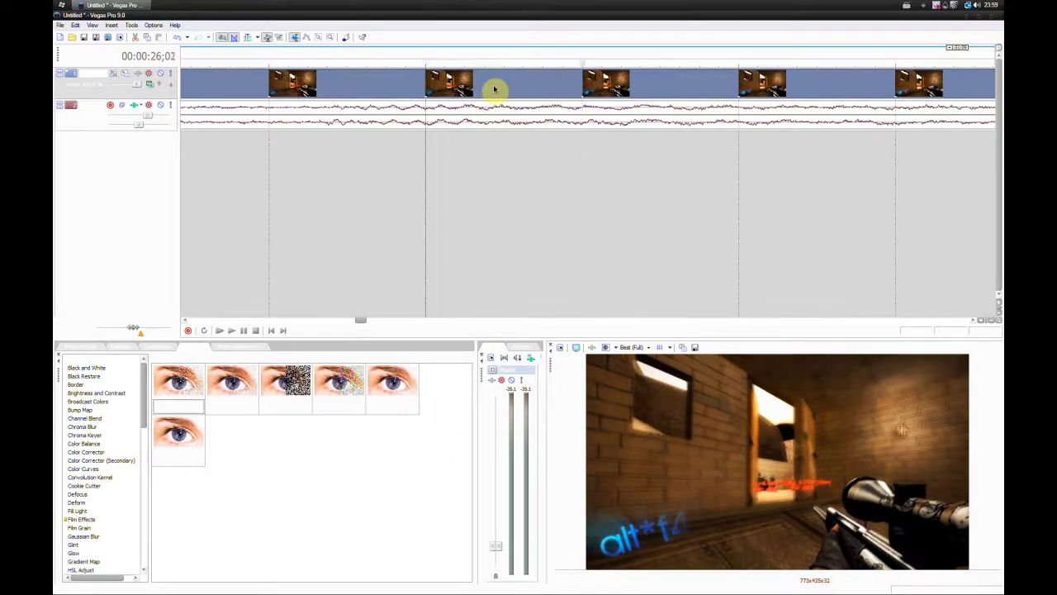
key(Left)
key(Right)
key(Right)
key(Right)
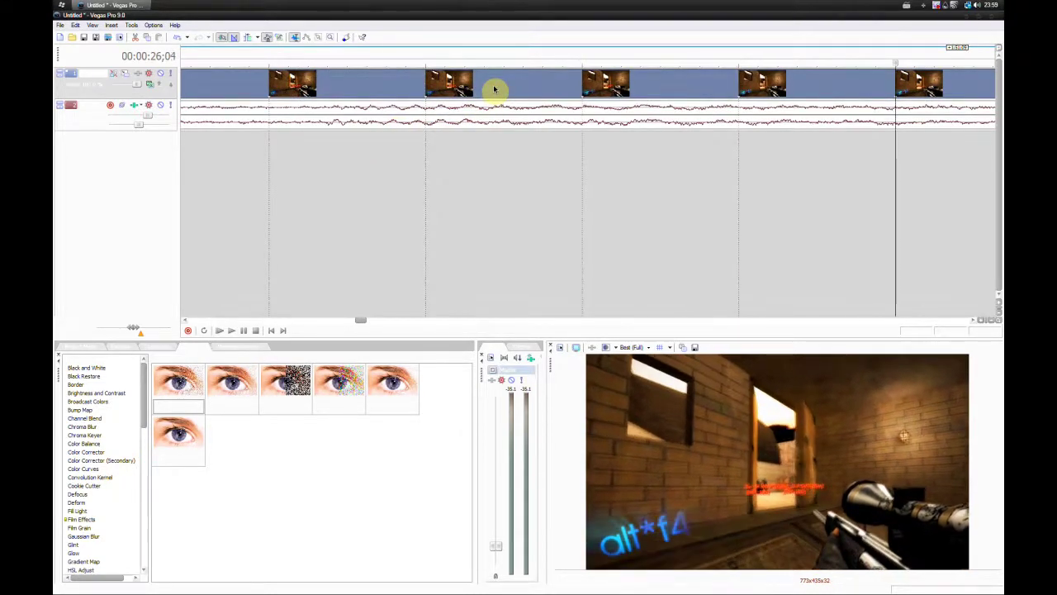
scroll(494, 89, down, 6)
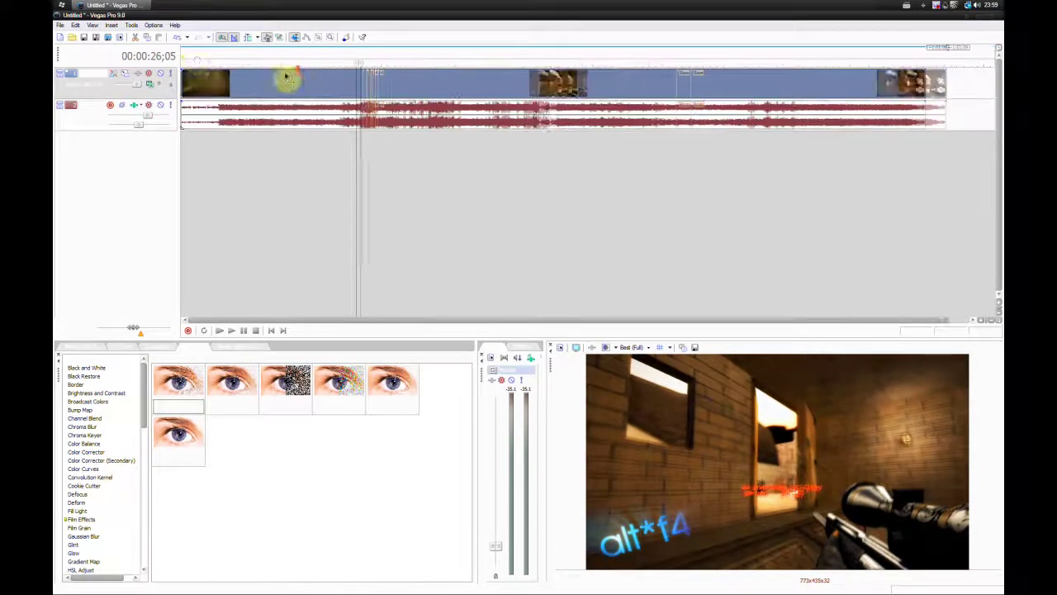
key(Right)
scroll(338, 81, up, 8)
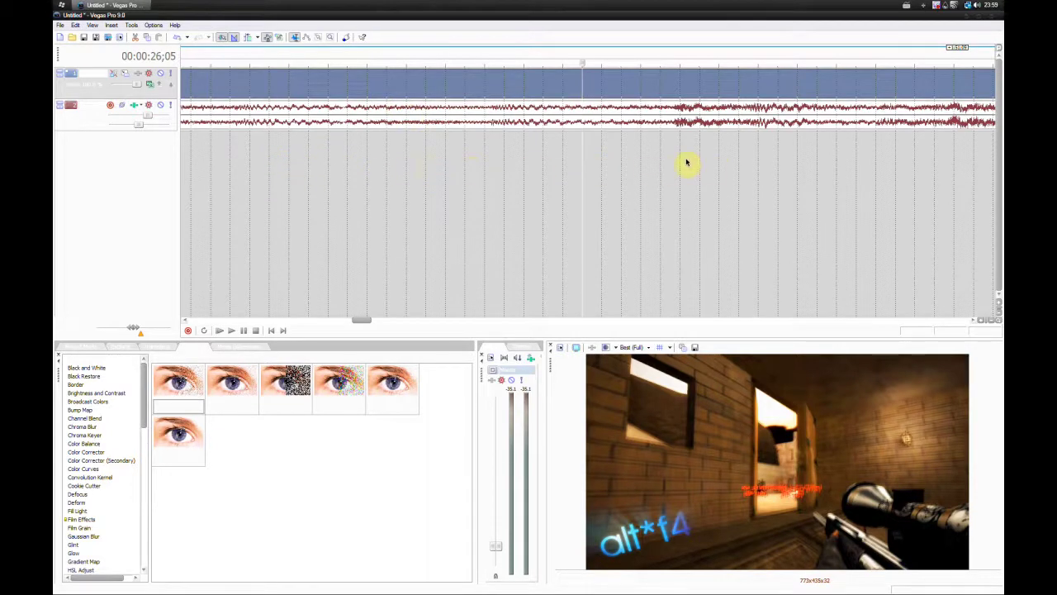
scroll(682, 161, down, 6)
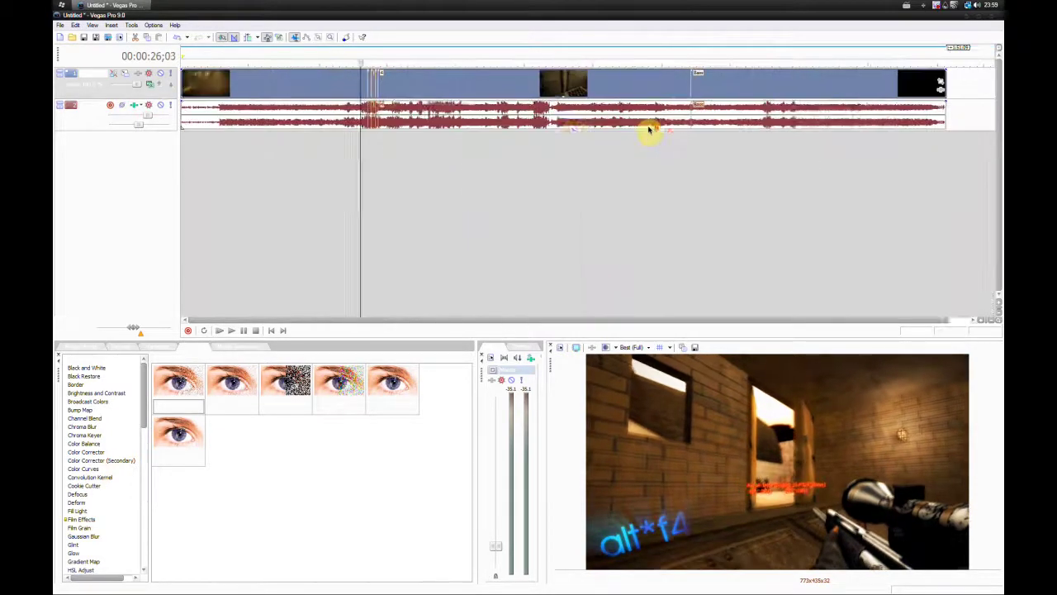
Enable Automatic Crossfades, test by overlapping the second clip and scrubbing, then separate the clips.
click(154, 25)
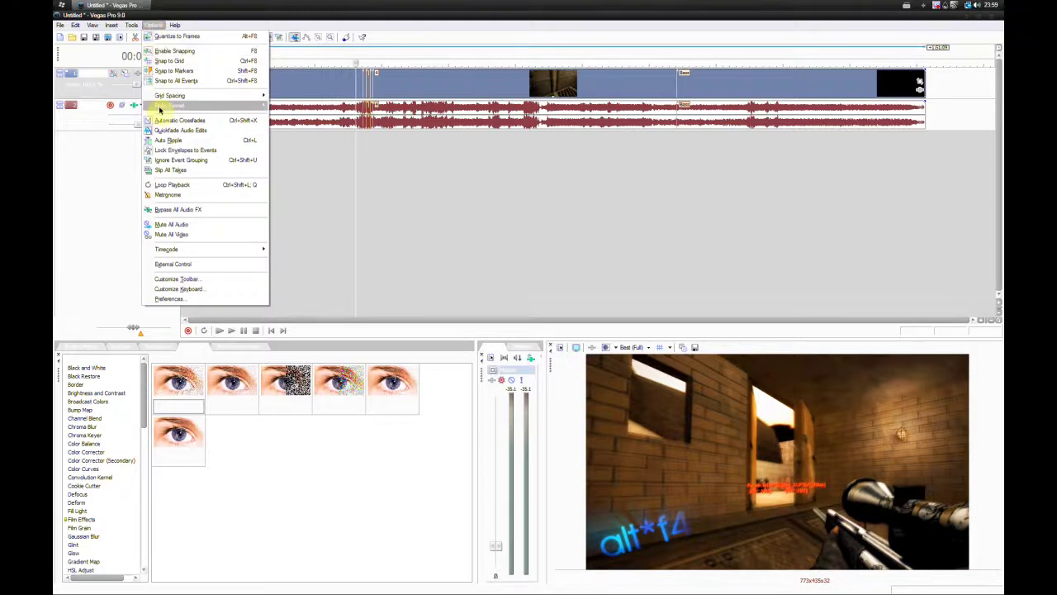
mouse_move(160, 107)
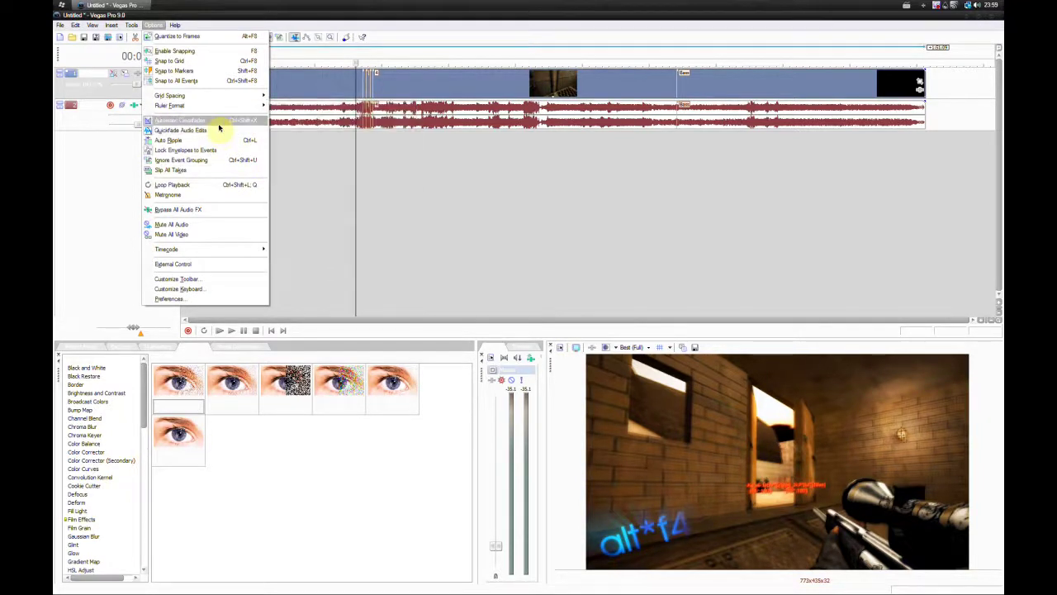
click(421, 89)
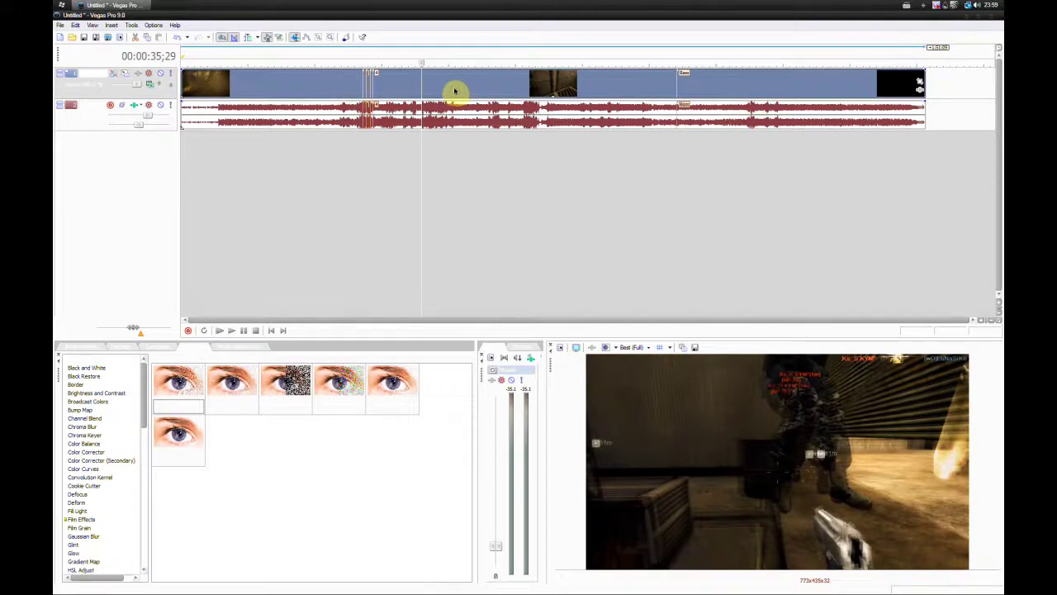
scroll(436, 90, up, 5)
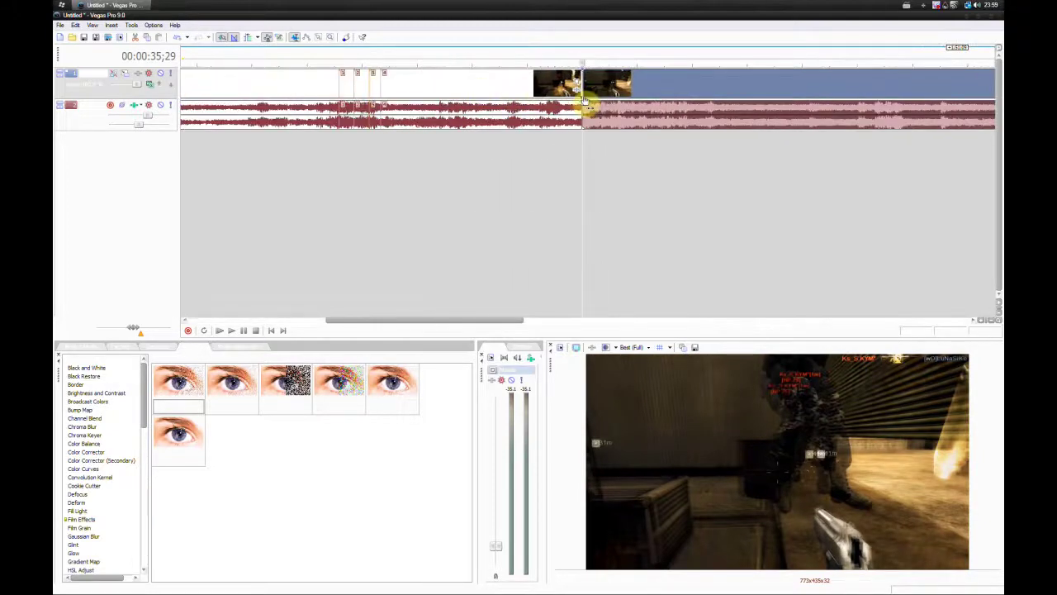
drag(612, 91, 589, 90)
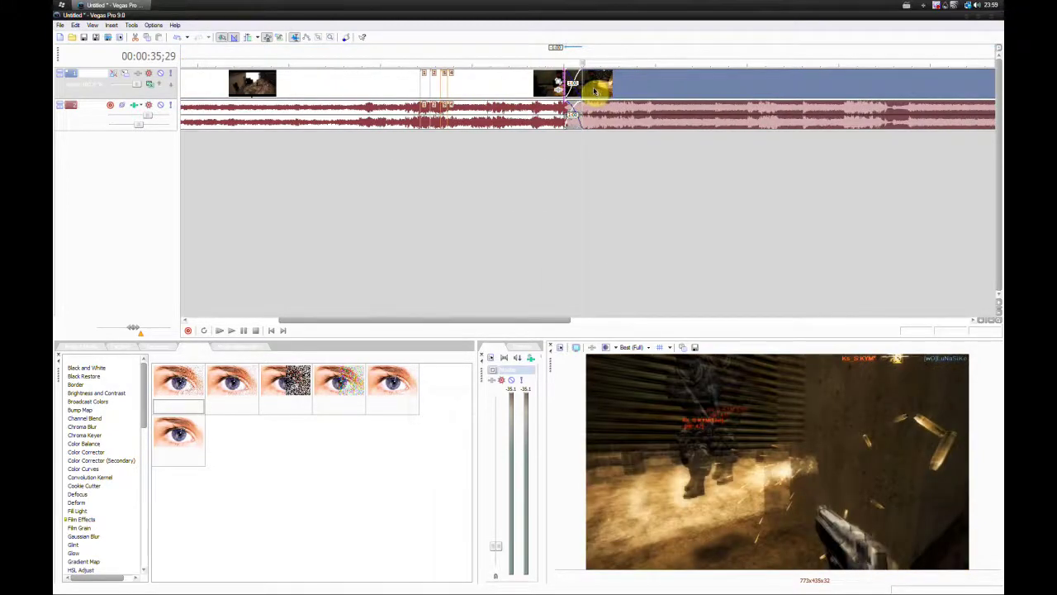
scroll(590, 90, up, 3)
click(538, 54)
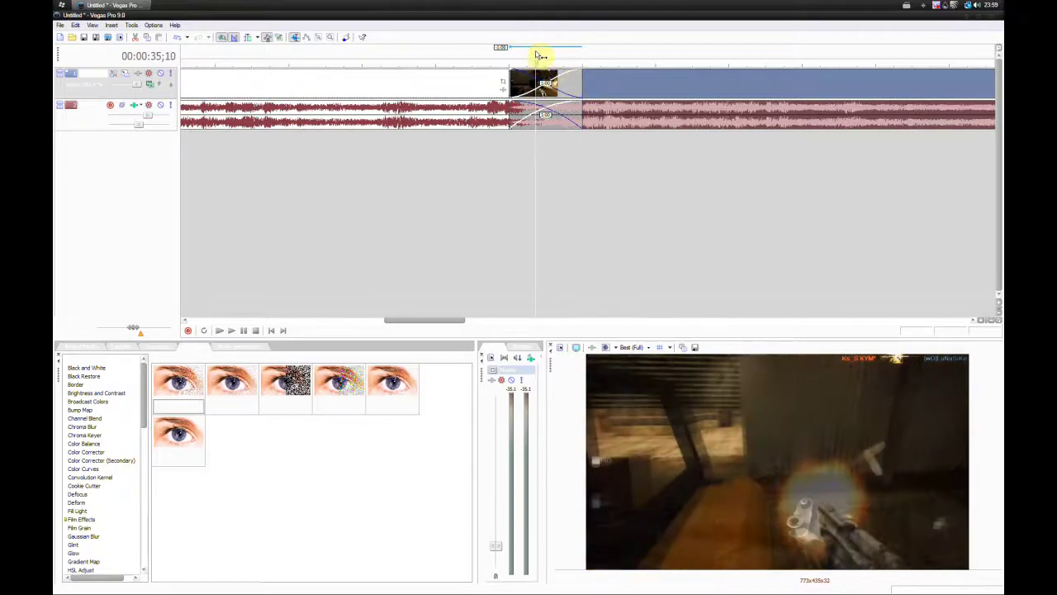
drag(537, 53, 553, 64)
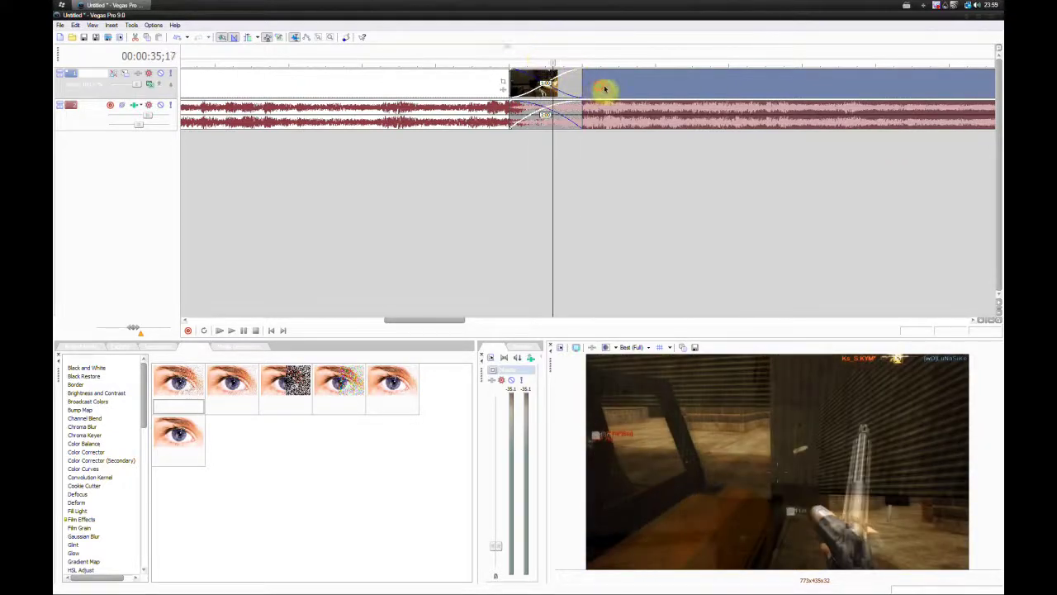
drag(605, 89, 670, 89)
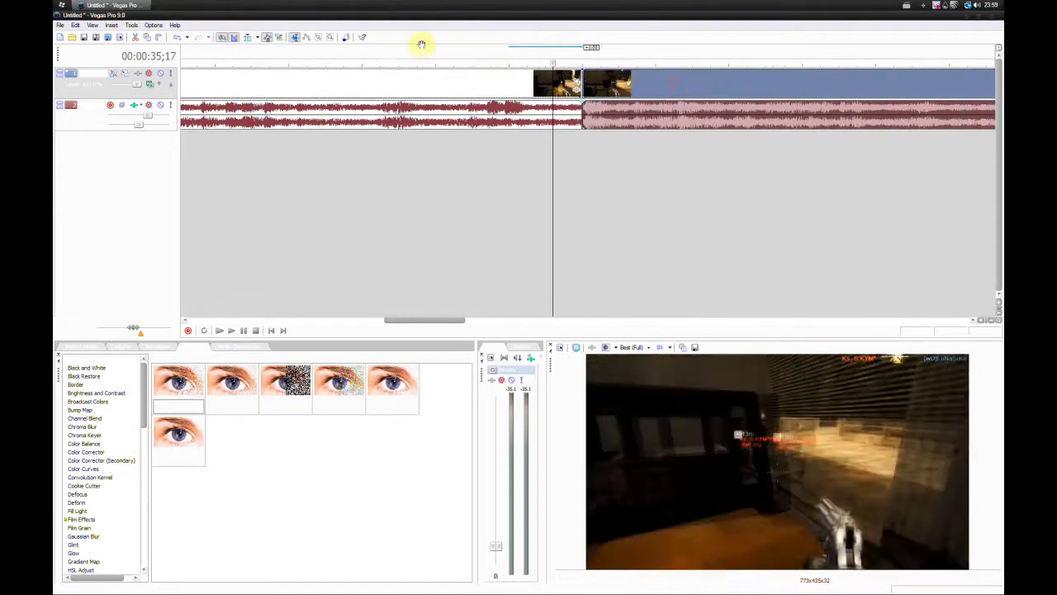
Enable Quickfade Audio Edits and overlap the second clip onto the first again.
click(154, 25)
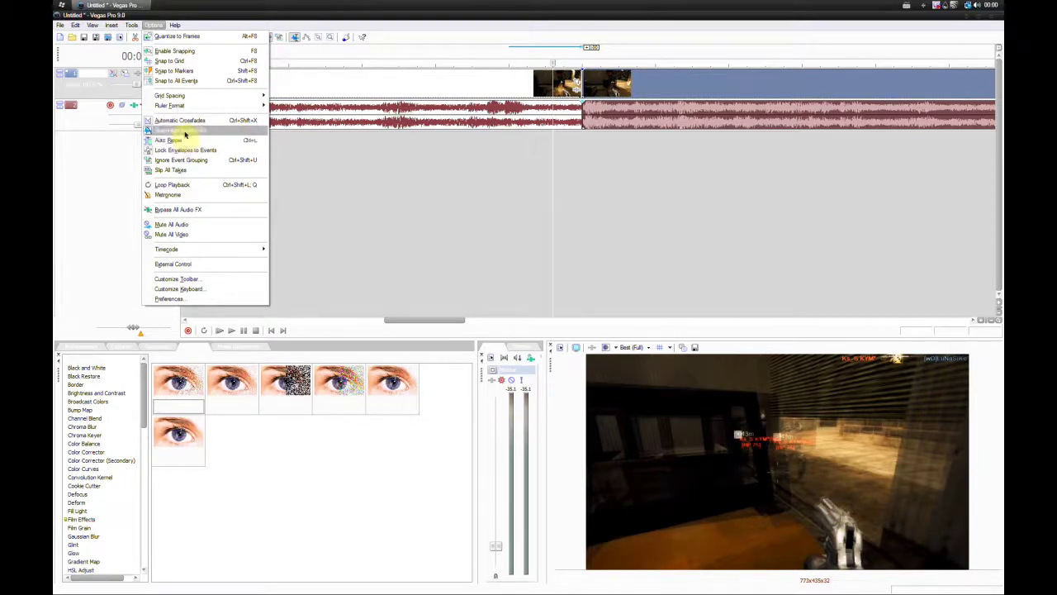
click(184, 134)
mouse_move(616, 83)
mouse_down()
mouse_move(595, 83)
mouse_move(612, 85)
mouse_move(595, 70)
mouse_move(615, 71)
mouse_move(589, 71)
mouse_move(603, 77)
mouse_up()
click(157, 25)
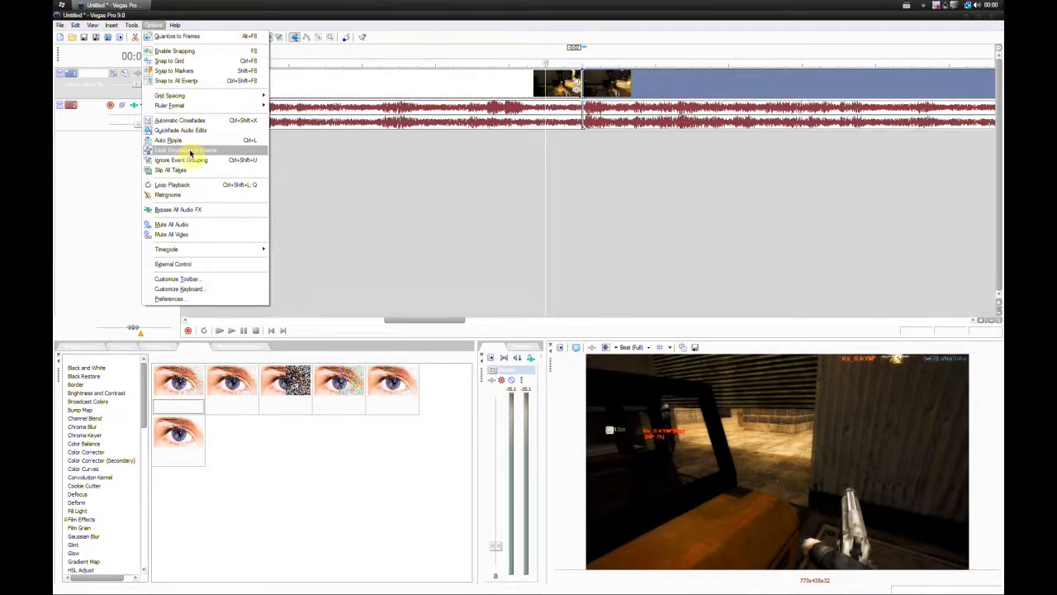
click(211, 25)
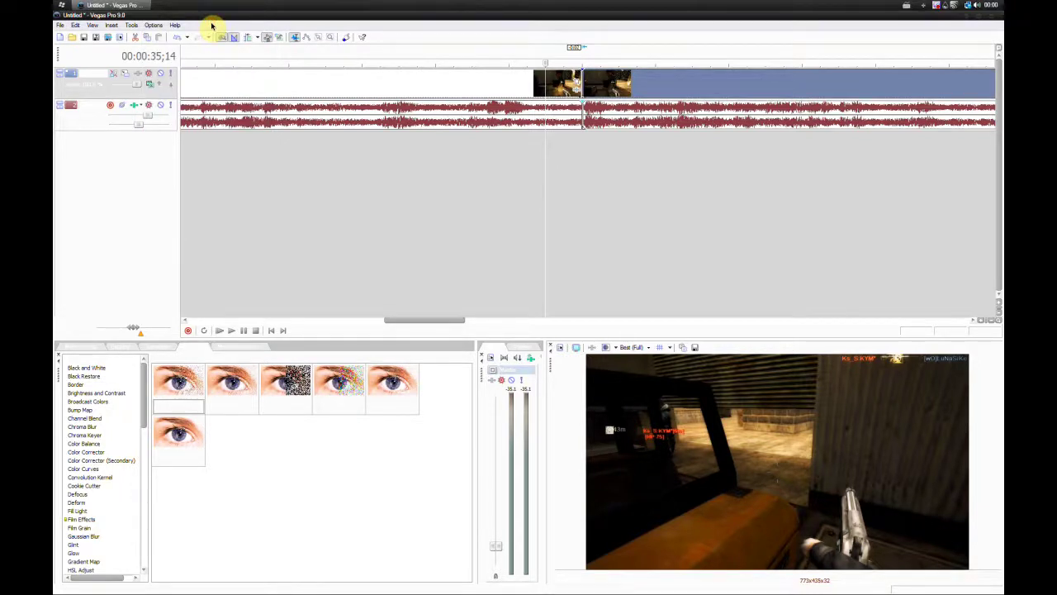
Open Event Pan/Crop for the ALTF4 clip, narrow the crop frame's right side, and expand Source properties.
double_click(421, 87)
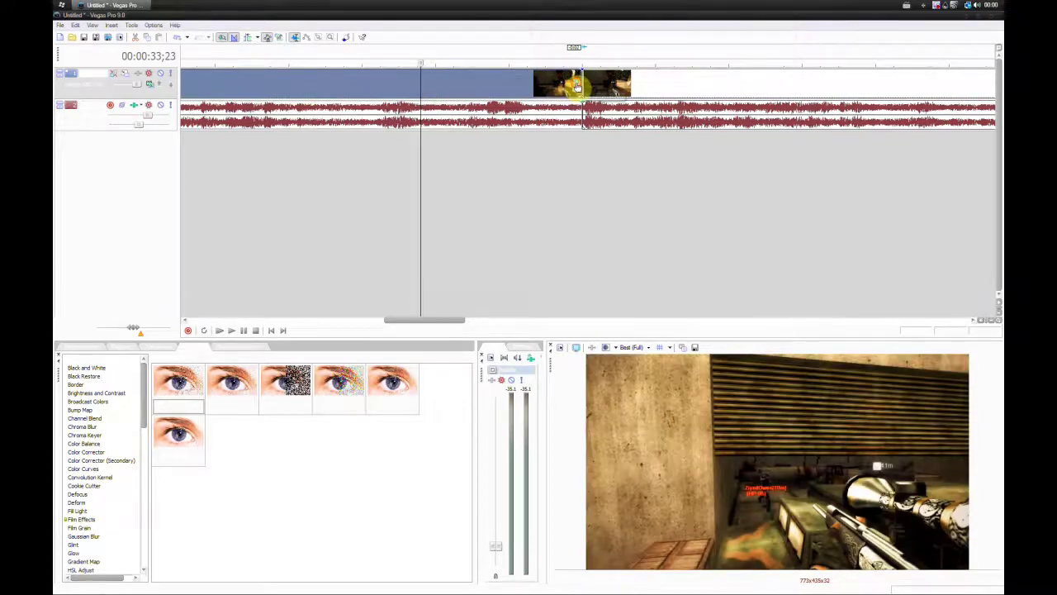
click(571, 81)
drag(319, 278, 323, 66)
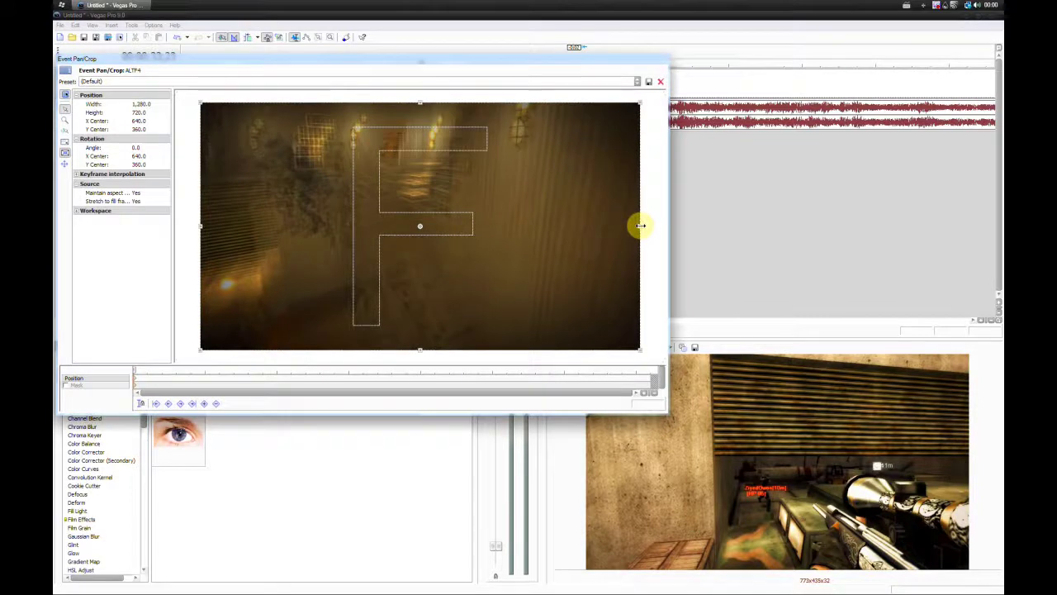
drag(637, 225, 604, 226)
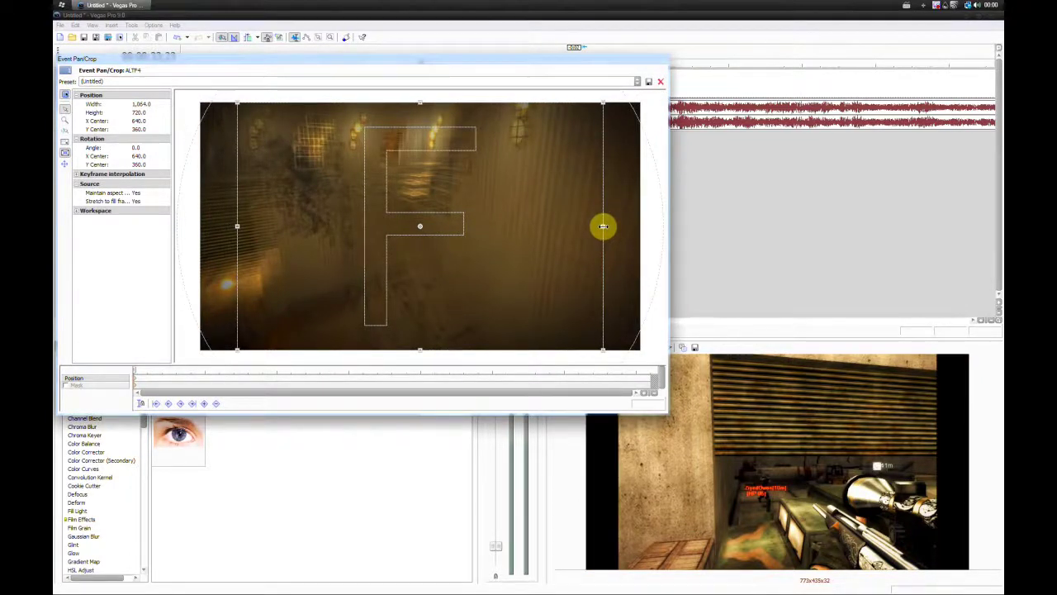
click(76, 184)
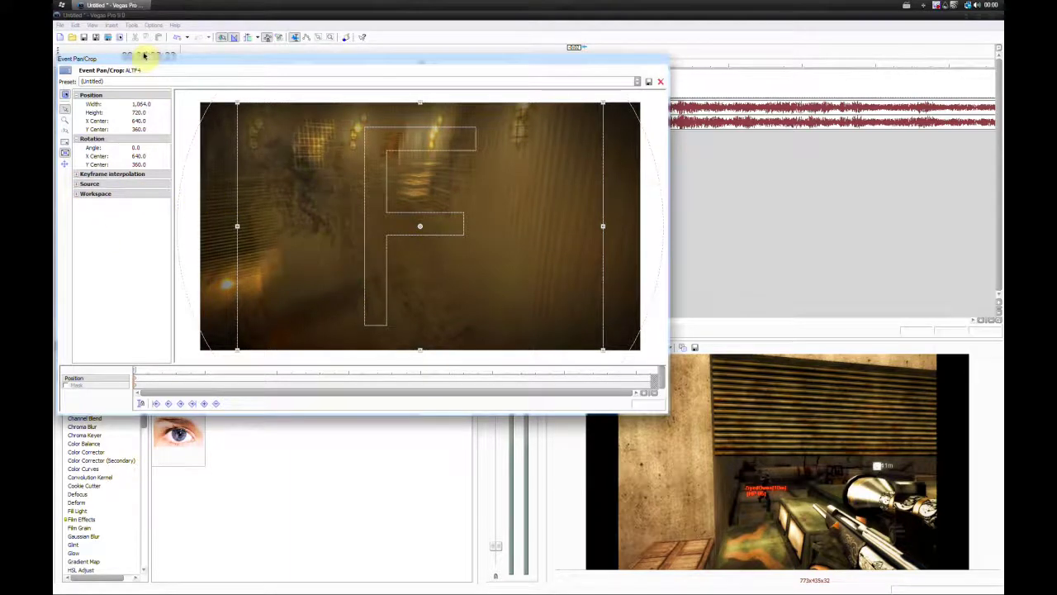
drag(146, 58, 165, 64)
click(94, 189)
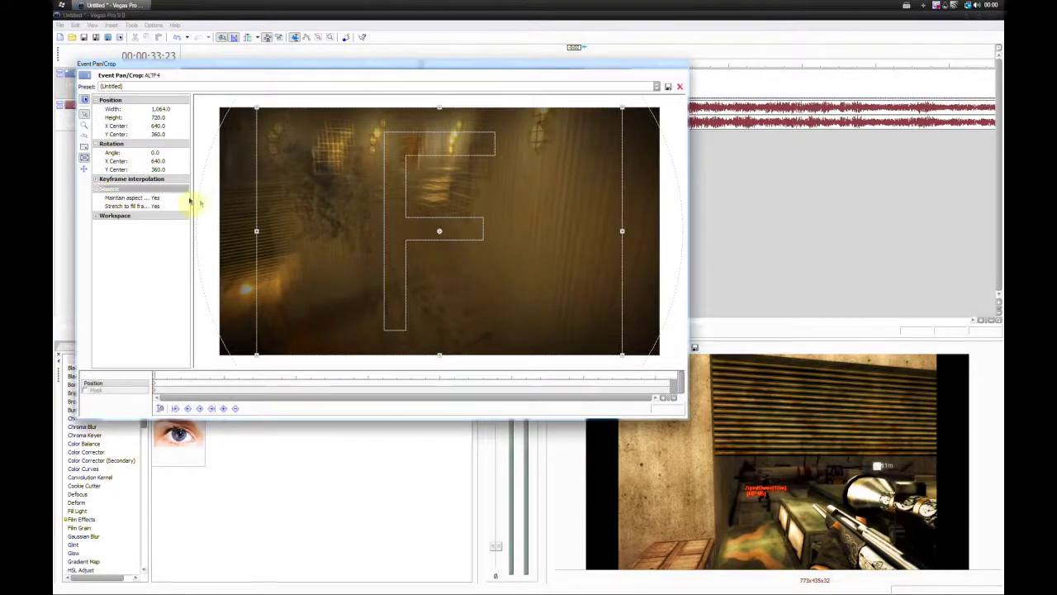
drag(191, 198, 234, 198)
Set Maintain aspect ratio to No so the picture stretches to 1,075.5×720 without black bars.
click(135, 199)
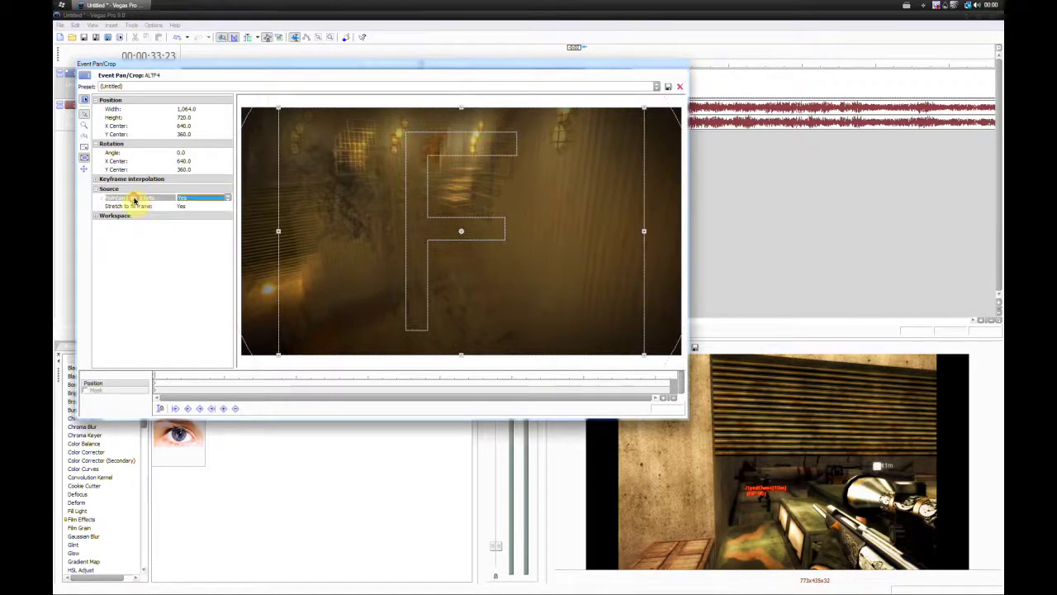
click(199, 199)
click(195, 211)
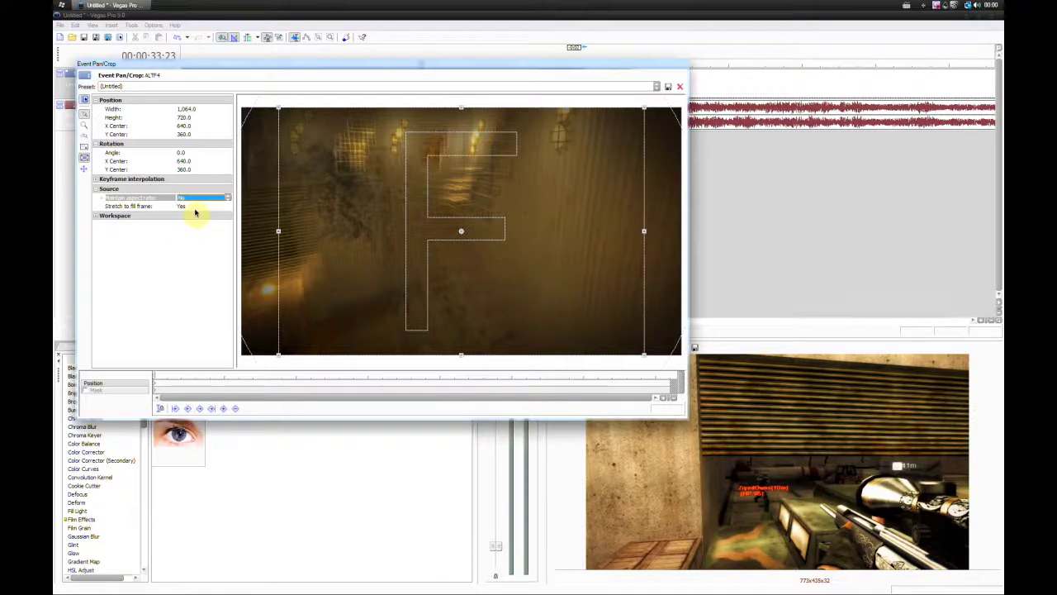
mouse_move(278, 230)
mouse_down()
mouse_move(430, 239)
mouse_move(276, 234)
mouse_up()
click(189, 200)
click(189, 209)
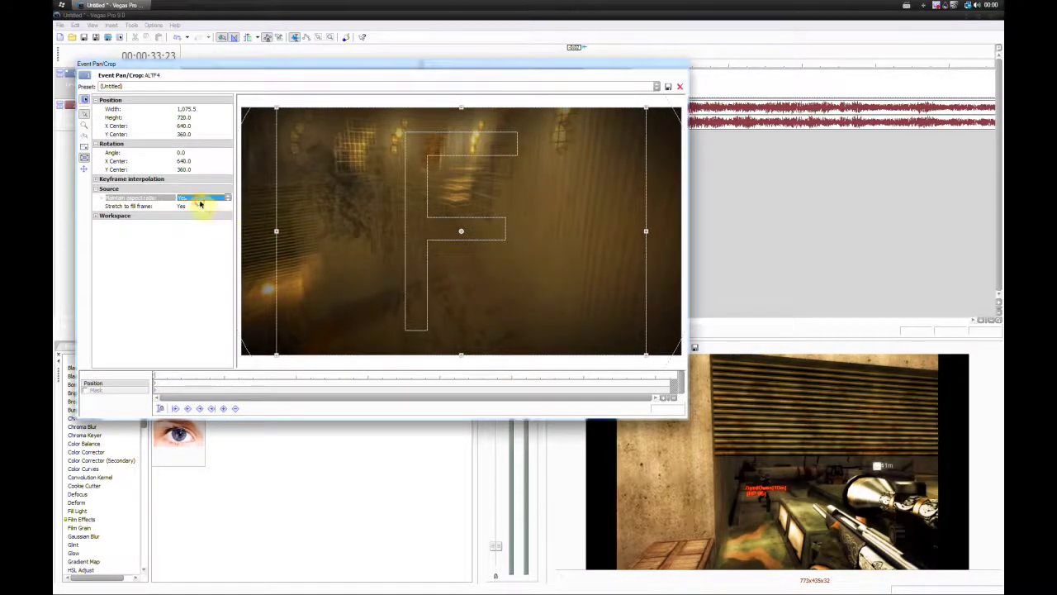
click(199, 204)
click(198, 212)
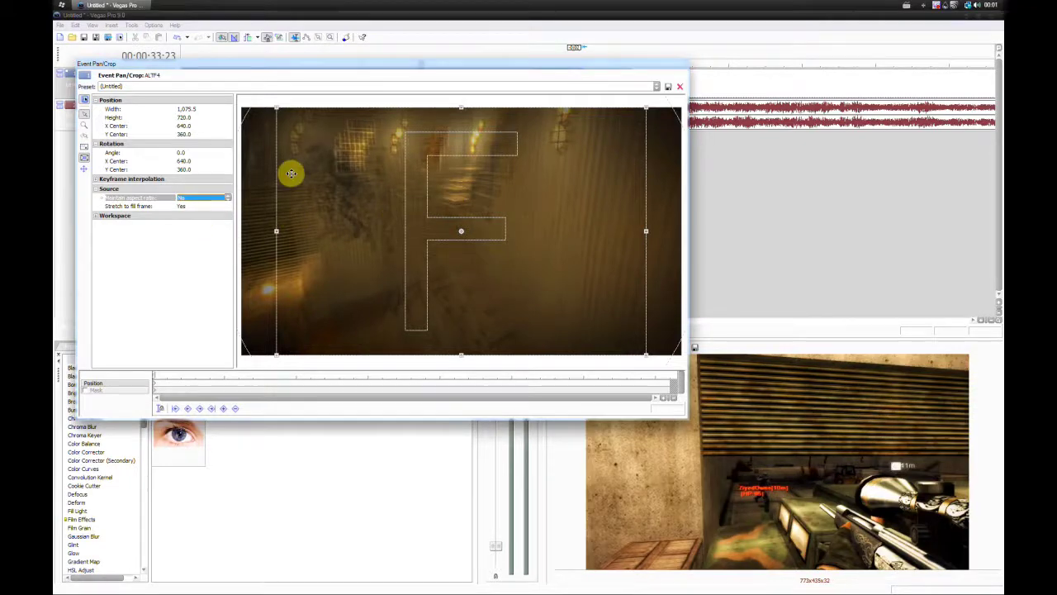